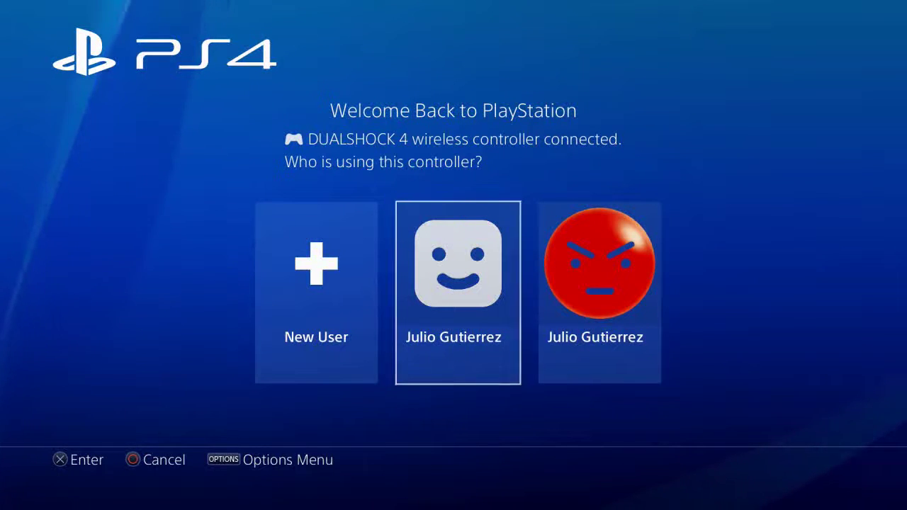
Step: Log in with the preselected user profile and open the console's Settings
{"action": "key", "text": "Return"}
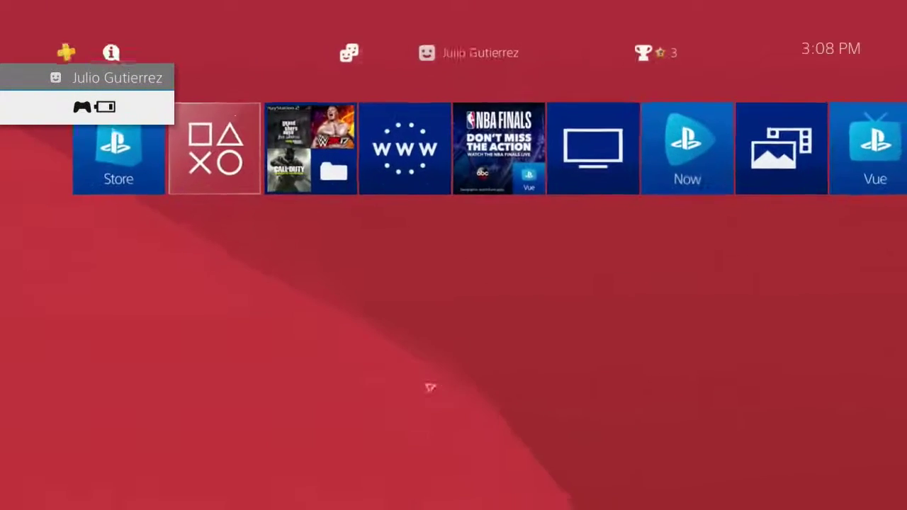
{"action": "key", "text": "Right"}
{"action": "key", "text": "Right"}
{"action": "key", "text": "Right"}
{"action": "key", "text": "Right"}
{"action": "key", "text": "Right"}
{"action": "key", "text": "Right"}
{"action": "key", "text": "Right"}
{"action": "key", "text": "Right"}
{"action": "key", "text": "Right"}
{"action": "key", "text": "Right"}
{"action": "key", "text": "Right"}
{"action": "key", "text": "Right"}
{"action": "key", "text": "Right"}
{"action": "key", "text": "Up"}
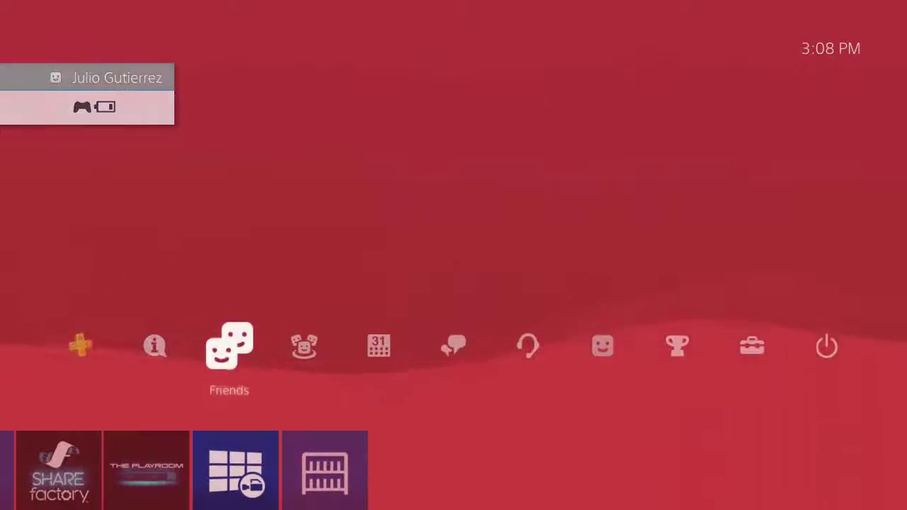
{"action": "key", "text": "Right"}
{"action": "key", "text": "Right"}
{"action": "key", "text": "Right"}
{"action": "key", "text": "Right"}
{"action": "key", "text": "Right"}
{"action": "key", "text": "Right"}
{"action": "key", "text": "Right"}
{"action": "key", "text": "Return"}
Step: Open System Information in the System settings to check the installed system software version
{"action": "key", "text": "Down"}
{"action": "key", "text": "Down"}
{"action": "key", "text": "Down"}
{"action": "key", "text": "Down"}
{"action": "key", "text": "Down"}
{"action": "key", "text": "Down"}
{"action": "key", "text": "Down"}
{"action": "key", "text": "Down"}
{"action": "key", "text": "Down"}
{"action": "key", "text": "Down"}
{"action": "key", "text": "Down"}
{"action": "key", "text": "Down"}
{"action": "key", "text": "Down"}
{"action": "key", "text": "Down"}
{"action": "key", "text": "Down"}
{"action": "key", "text": "Down"}
{"action": "key", "text": "Down"}
{"action": "key", "text": "Down"}
{"action": "key", "text": "Down"}
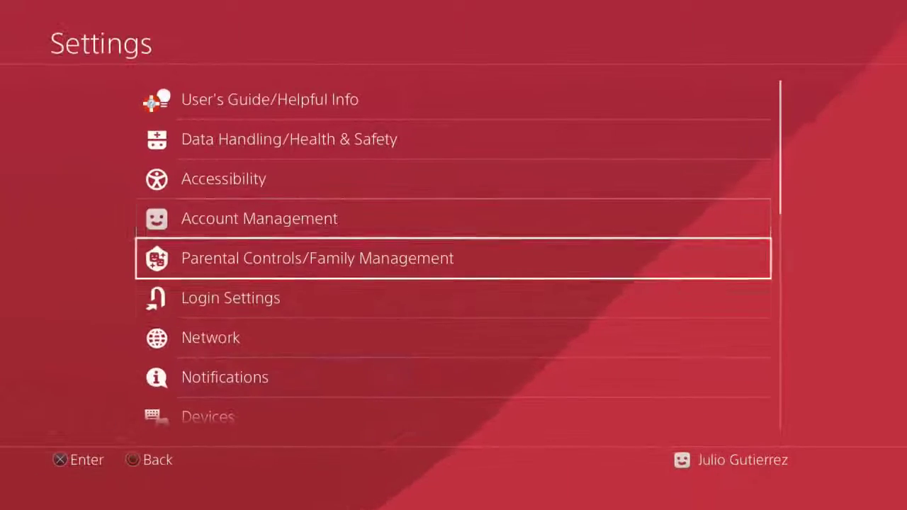
{"action": "key", "text": "Up"}
{"action": "key", "text": "Return"}
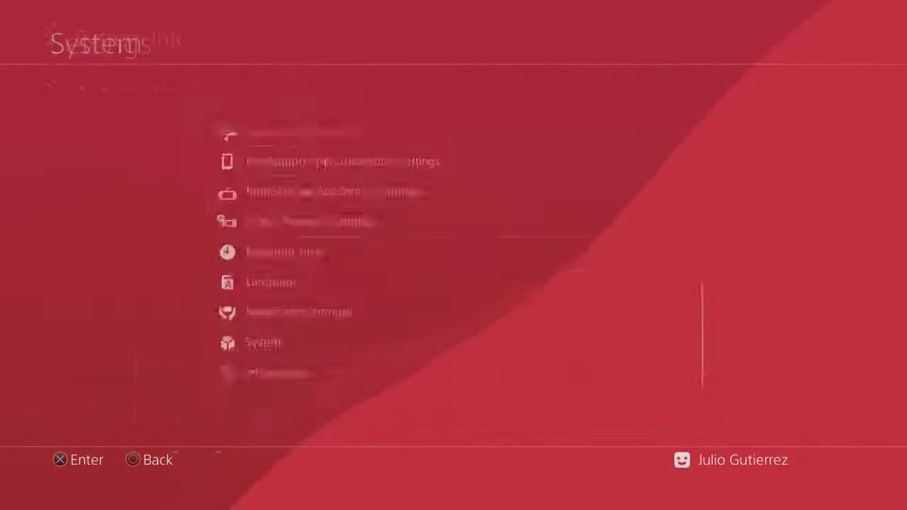
{"action": "key", "text": "Return"}
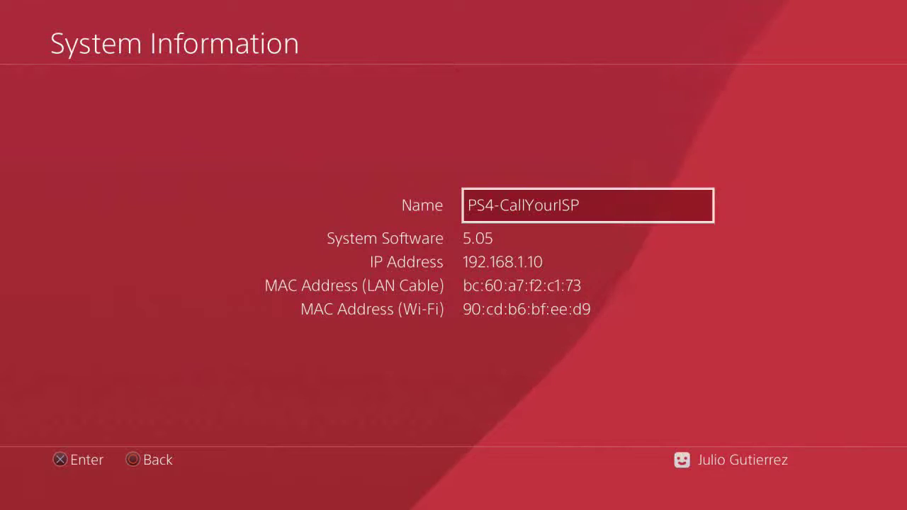
Step: Return to the main Settings list and open User's Guide/Helpful Info
{"action": "key", "text": "Escape"}
{"action": "key", "text": "Escape"}
{"action": "key", "text": "Up"}
{"action": "key", "text": "Up"}
{"action": "key", "text": "Up"}
{"action": "key", "text": "Up"}
{"action": "key", "text": "Up"}
{"action": "key", "text": "Up"}
{"action": "key", "text": "Up"}
{"action": "key", "text": "Up"}
{"action": "key", "text": "Up"}
{"action": "key", "text": "Up"}
{"action": "key", "text": "Up"}
{"action": "key", "text": "Up"}
{"action": "key", "text": "Up"}
{"action": "key", "text": "Up"}
{"action": "key", "text": "Up"}
{"action": "key", "text": "Up"}
{"action": "key", "text": "Up"}
{"action": "key", "text": "Up"}
{"action": "key", "text": "Up"}
{"action": "key", "text": "Up"}
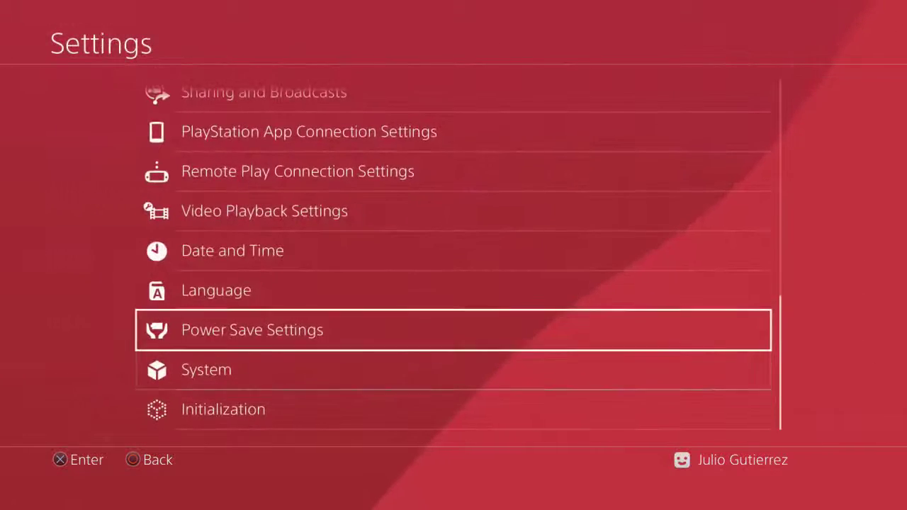
{"action": "key", "text": "Return"}
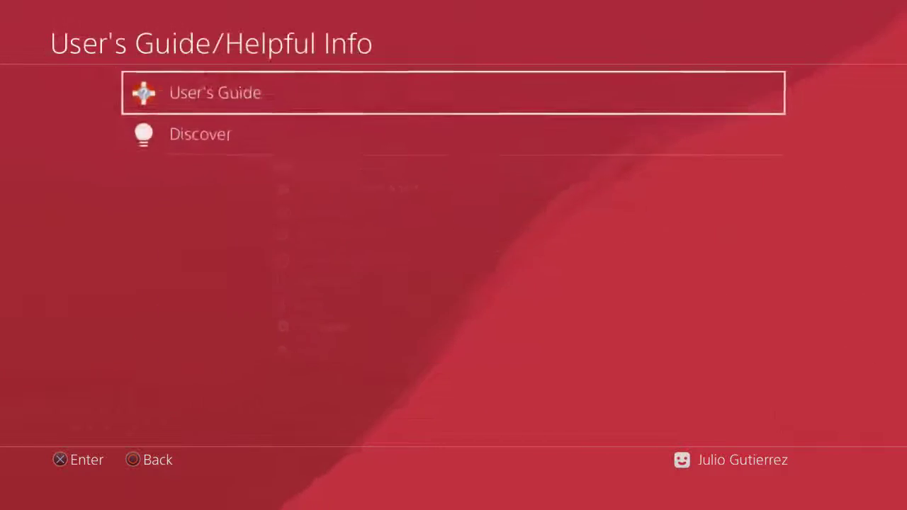
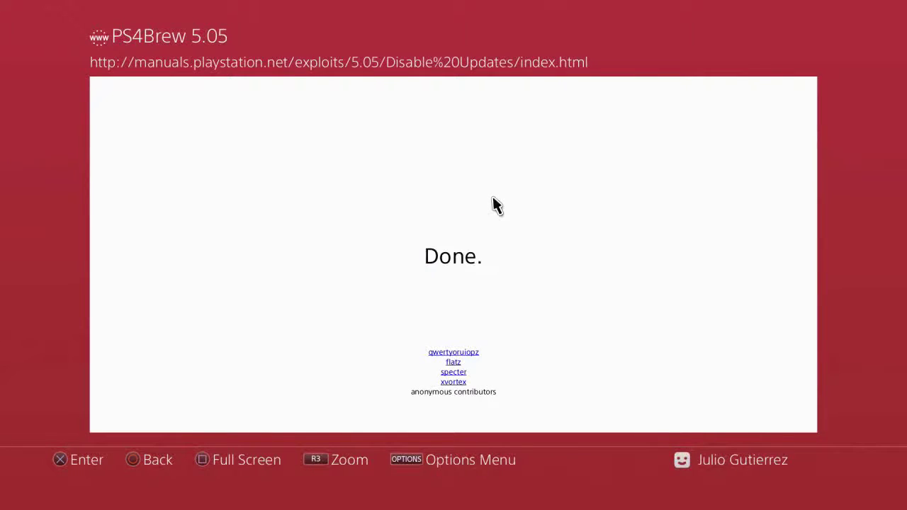
Step: Close the browser window showing the PS4Brew 5.05 Disable Updates page
{"action": "key", "text": "Menu"}
{"action": "key", "text": "Down"}
{"action": "key", "text": "Down"}
{"action": "key", "text": "Down"}
{"action": "key", "text": "Down"}
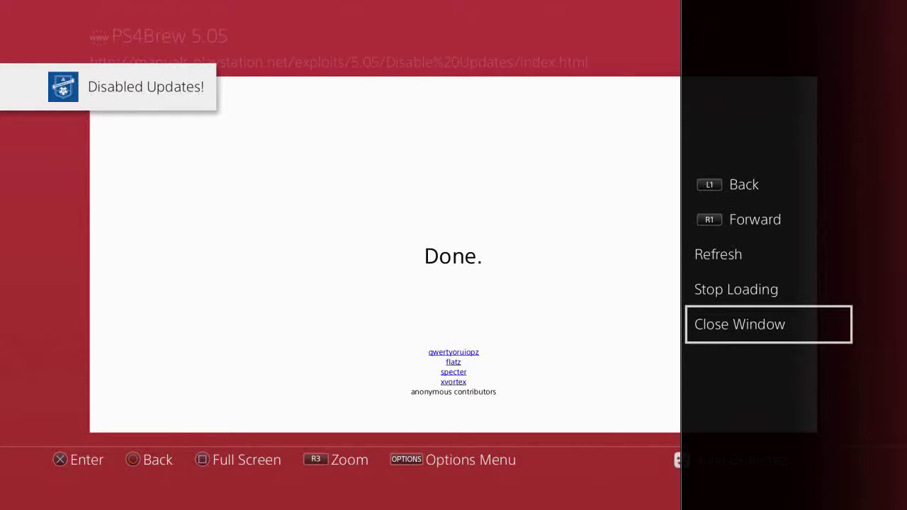
{"action": "key", "text": "Return"}
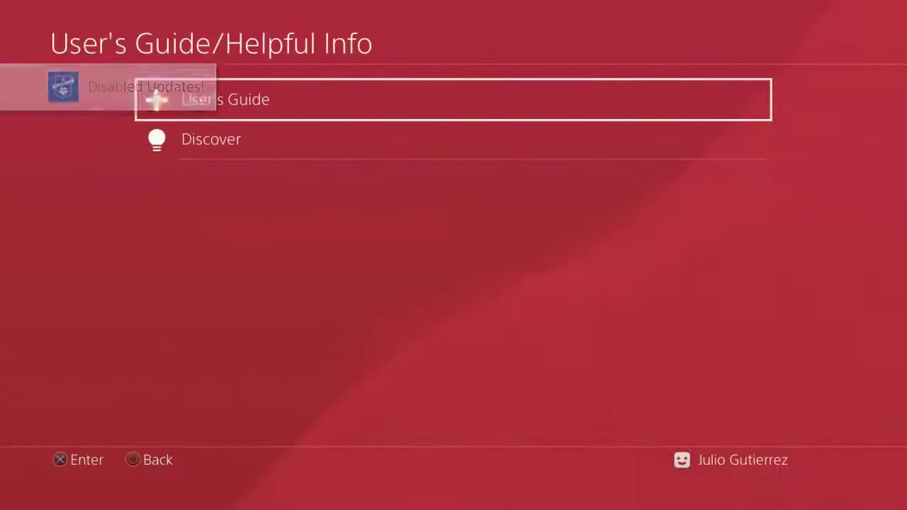
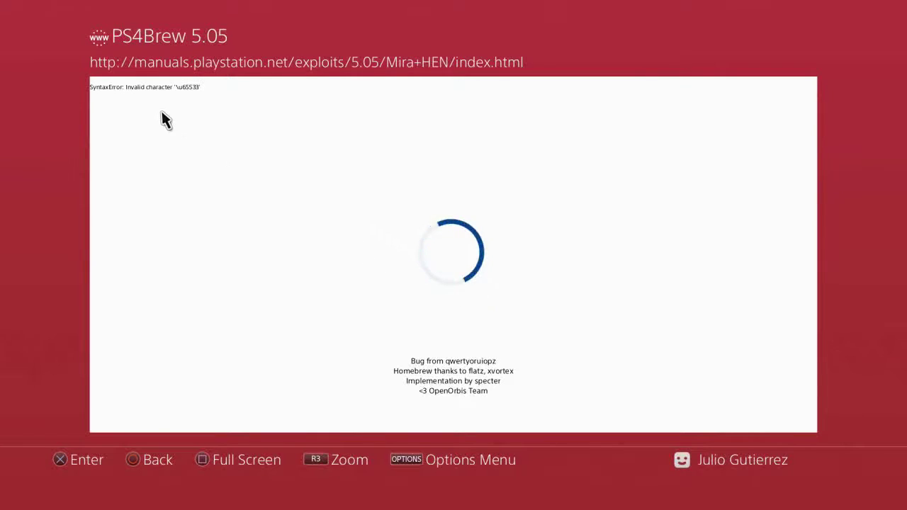
Step: Close the browser window showing the Mira+HEN page and go back to the Settings list
{"action": "key", "text": "Menu"}
{"action": "key", "text": "Down"}
{"action": "key", "text": "Down"}
{"action": "key", "text": "Down"}
{"action": "key", "text": "Down"}
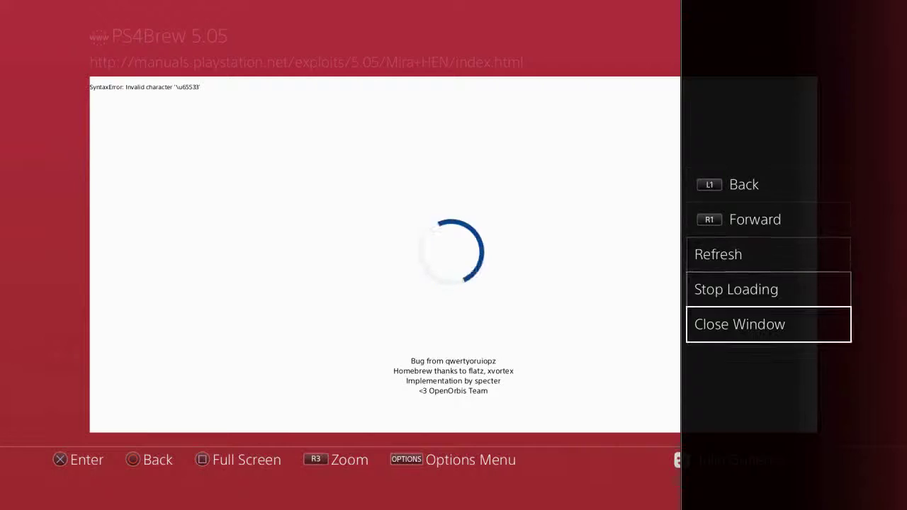
{"action": "key", "text": "Return"}
{"action": "key", "text": "Escape"}
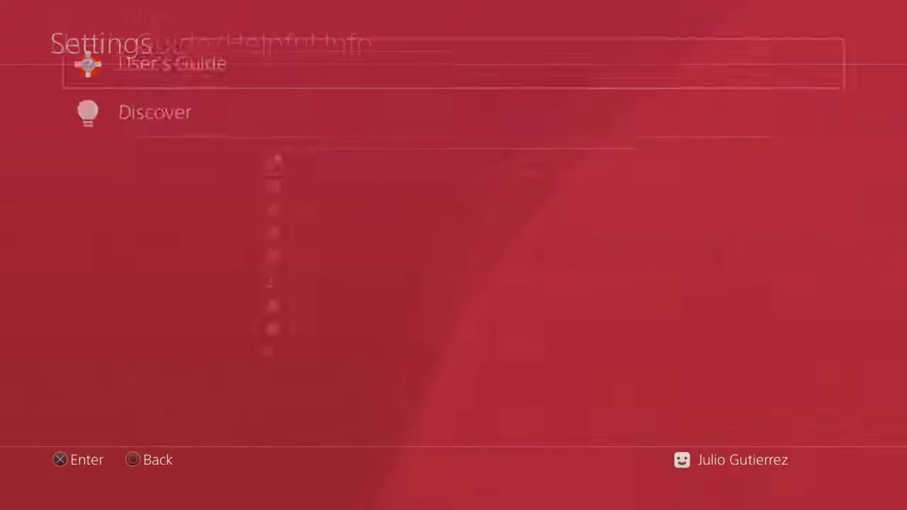
Step: Look through the Settings list down to its last entries
{"action": "key", "text": "Down"}
{"action": "key", "text": "Down"}
{"action": "key", "text": "Down"}
{"action": "key", "text": "Down"}
{"action": "key", "text": "Down"}
{"action": "key", "text": "Down"}
{"action": "key", "text": "Down"}
{"action": "key", "text": "Down"}
{"action": "key", "text": "Down"}
{"action": "key", "text": "Down"}
{"action": "key", "text": "Down"}
{"action": "key", "text": "Down"}
{"action": "key", "text": "Down"}
{"action": "key", "text": "Down"}
{"action": "key", "text": "Down"}
{"action": "key", "text": "Down"}
{"action": "key", "text": "Down"}
{"action": "key", "text": "Down"}
{"action": "key", "text": "Down"}
{"action": "key", "text": "Down"}
{"action": "key", "text": "Down"}
{"action": "key", "text": "Down"}
{"action": "key", "text": "Down"}
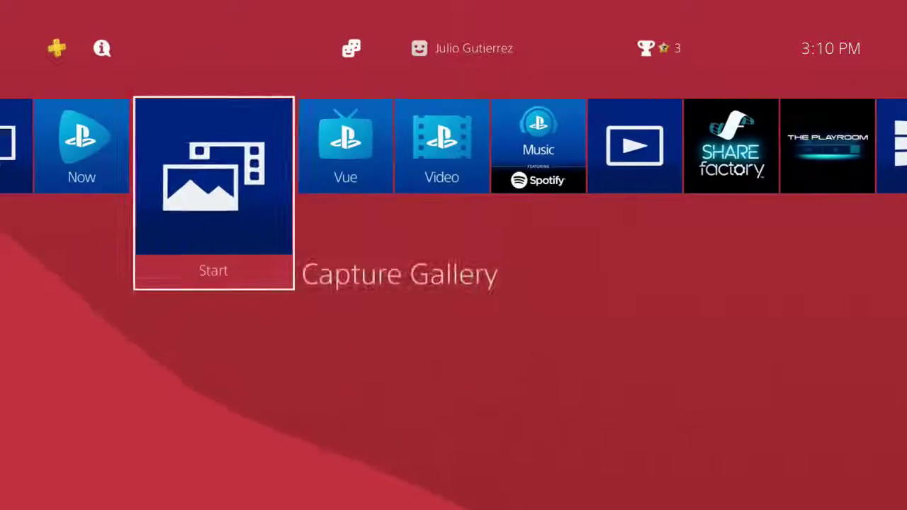
Step: Look into the Games folder, close it, and browse the home screen's apps through to the Library
{"action": "key", "text": "Return"}
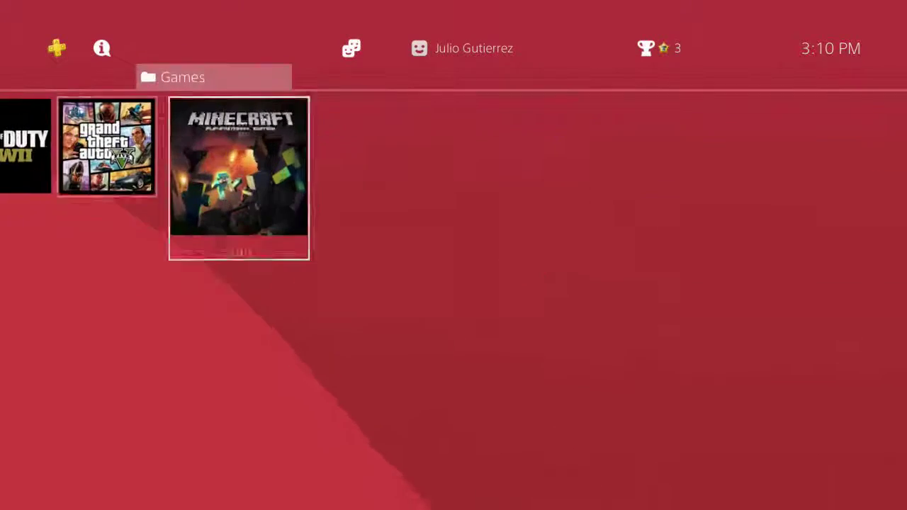
{"action": "key", "text": "Escape"}
{"action": "key", "text": "Right"}
{"action": "key", "text": "Right"}
{"action": "key", "text": "Right"}
{"action": "key", "text": "Right"}
{"action": "key", "text": "Right"}
{"action": "key", "text": "Right"}
{"action": "key", "text": "Right"}
{"action": "key", "text": "Right"}
{"action": "key", "text": "Right"}
{"action": "key", "text": "Right"}
{"action": "key", "text": "Right"}
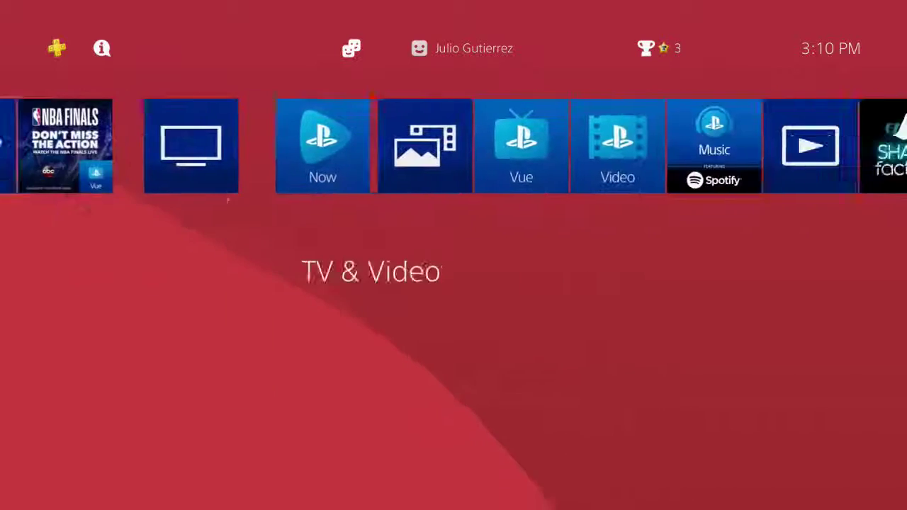
{"action": "key", "text": "Right"}
{"action": "key", "text": "Right"}
{"action": "key", "text": "Up"}
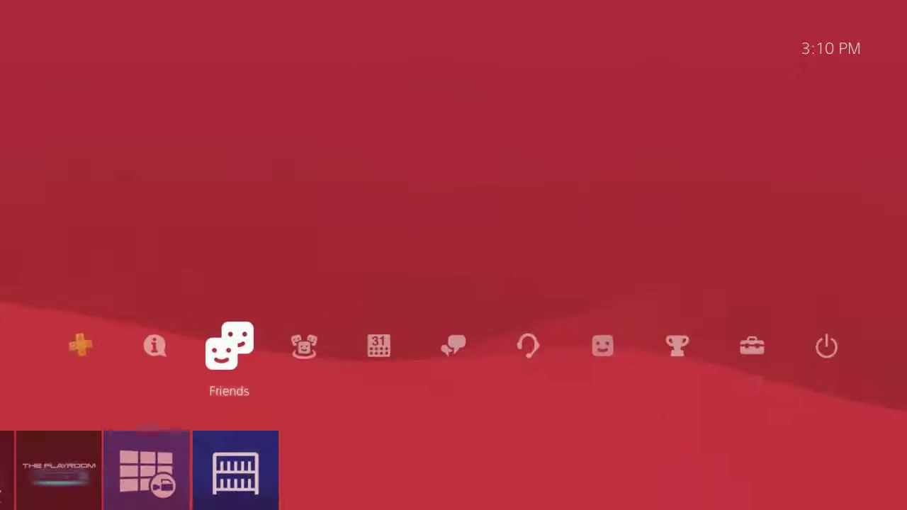
{"action": "key", "text": "Right"}
{"action": "key", "text": "Right"}
{"action": "key", "text": "Right"}
{"action": "key", "text": "Right"}
{"action": "key", "text": "Right"}
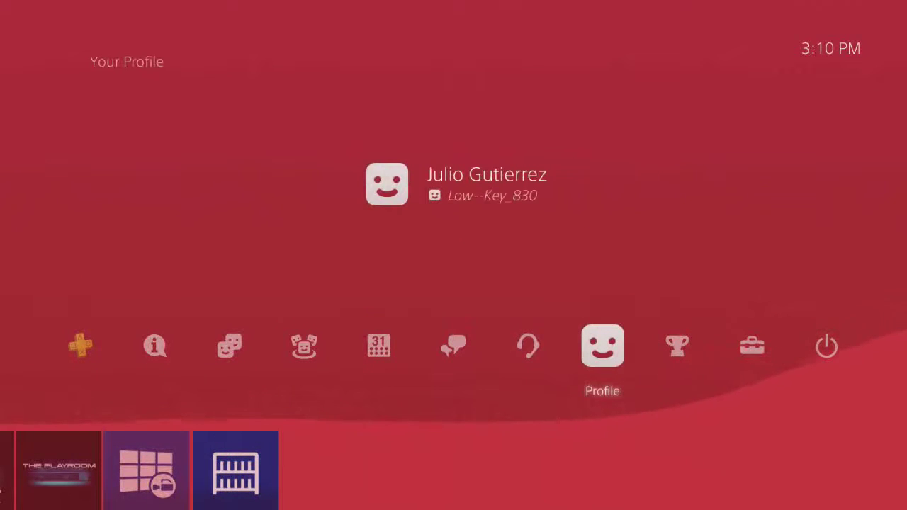
{"action": "key", "text": "Left"}
{"action": "key", "text": "Left"}
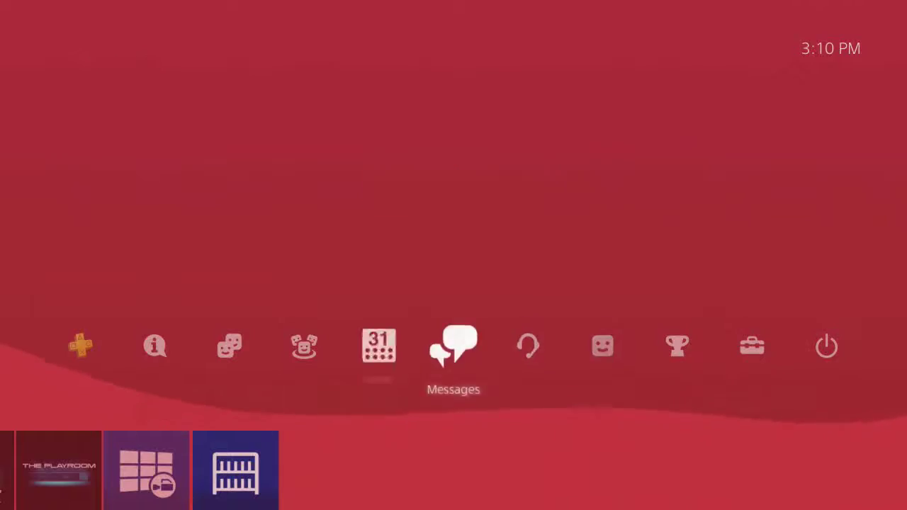
{"action": "key", "text": "Left"}
{"action": "key", "text": "Left"}
{"action": "key", "text": "Left"}
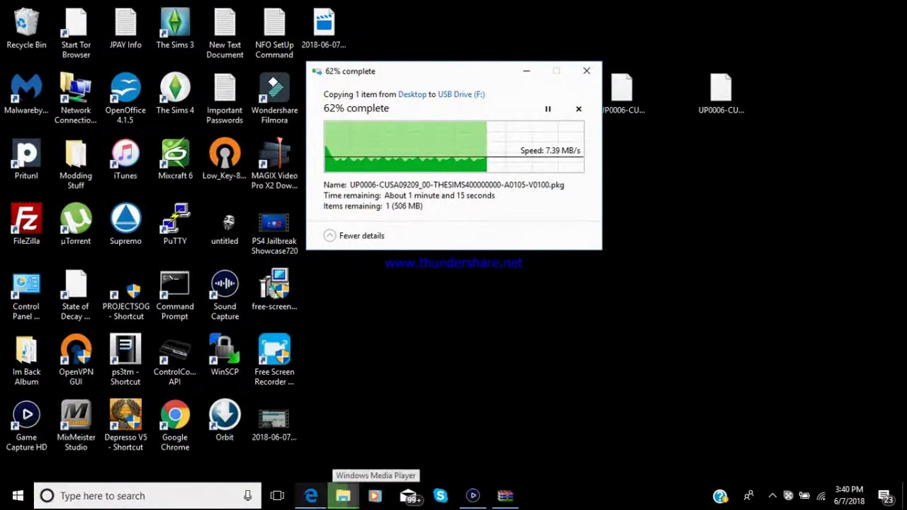
Step: Switch to Microsoft Edge and examine the web address and heading of the PS4 Fake Pkg List thread
{"action": "left_click", "coordinate": [311, 496]}
{"action": "scroll", "coordinate": [203, 248], "scroll_direction": "up", "scroll_amount": 15}
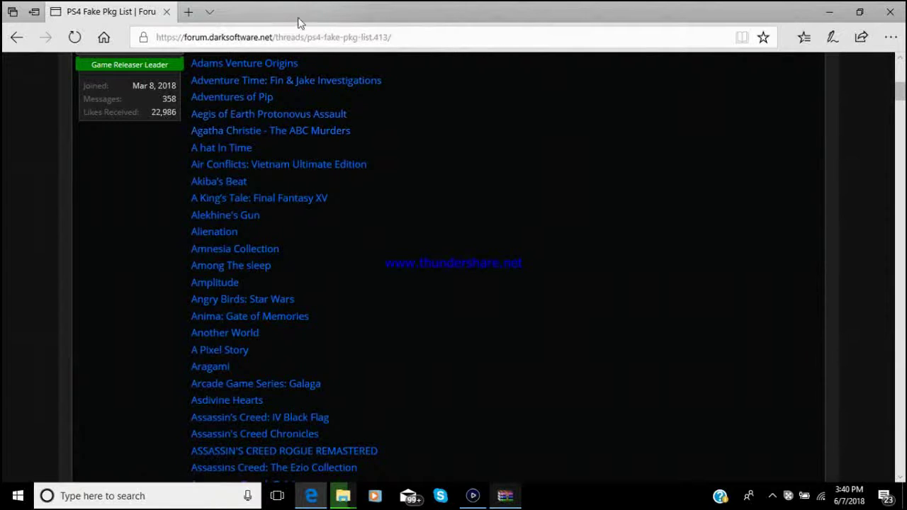
{"action": "left_click_drag", "start_coordinate": [307, 35], "coordinate": [142, 37]}
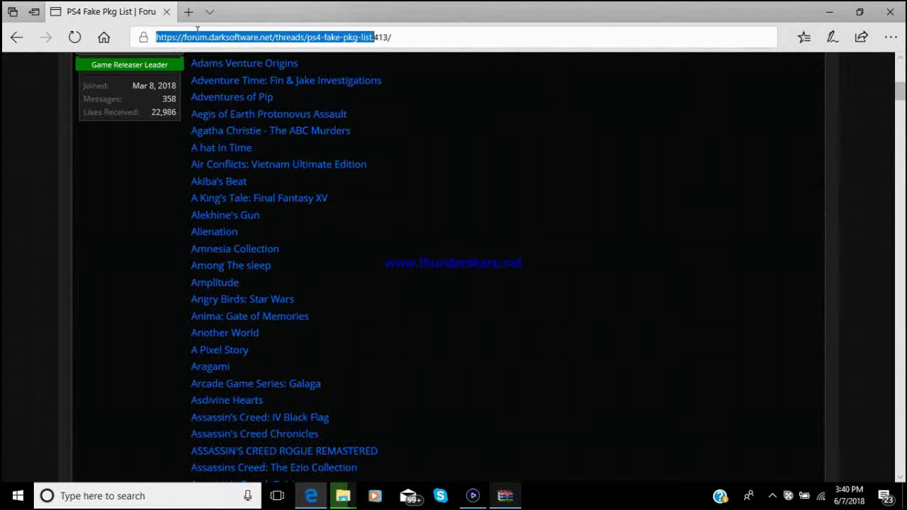
{"action": "left_click", "coordinate": [406, 36]}
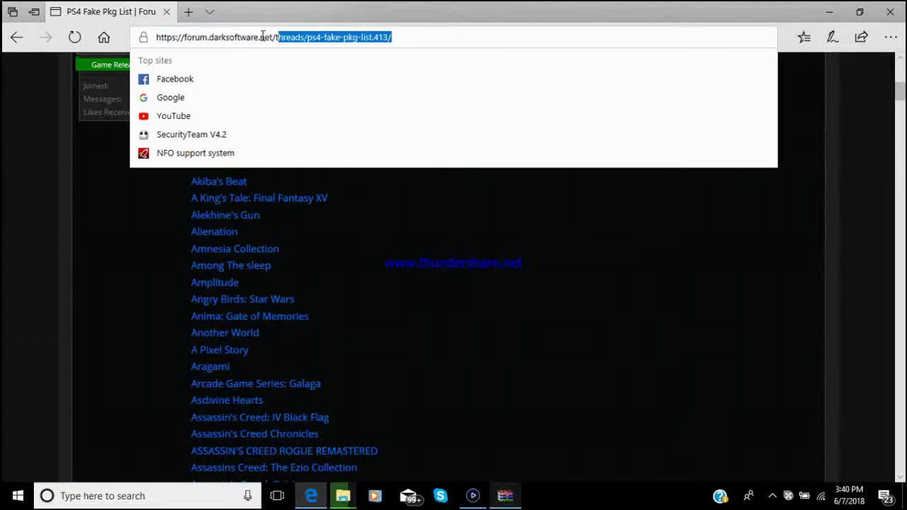
{"action": "left_click", "coordinate": [117, 250]}
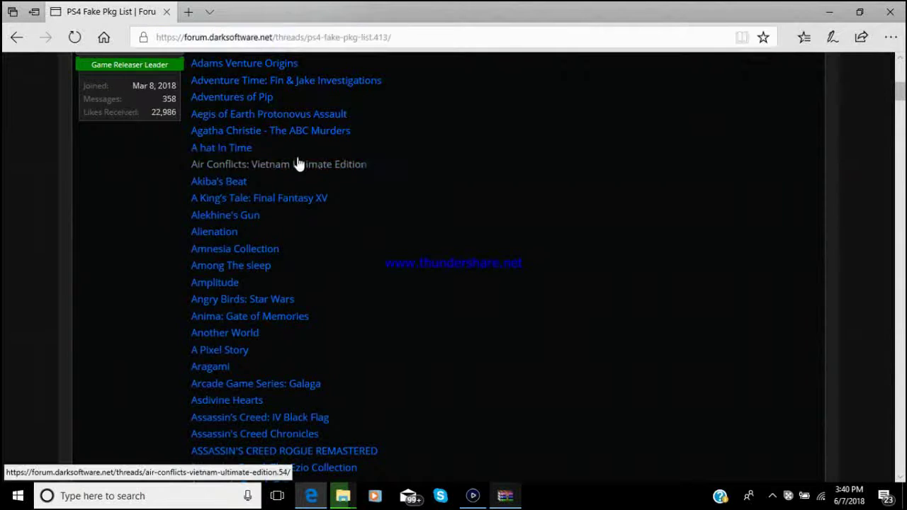
{"action": "scroll", "coordinate": [383, 134], "scroll_direction": "up", "scroll_amount": 6}
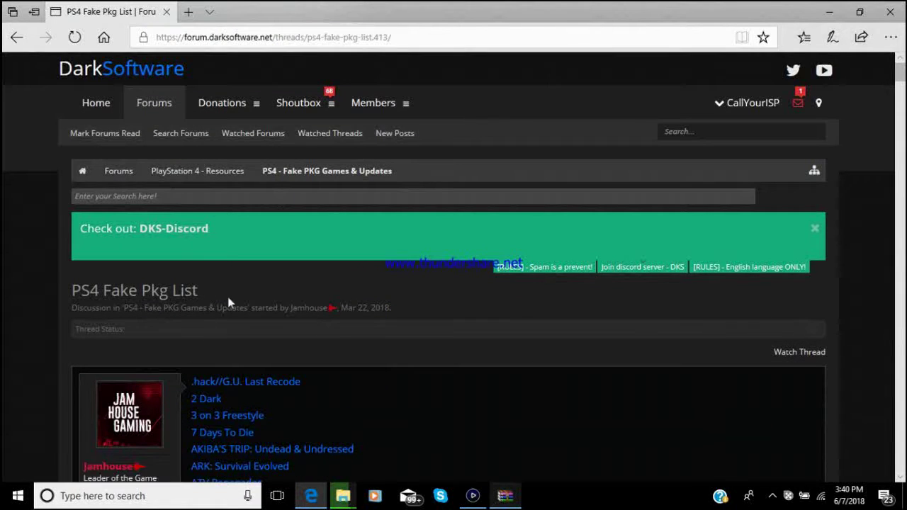
Step: Go to the DarkSoftware forum overview and open the PS4 - Fake PKG Games & Updates section
{"action": "left_click", "coordinate": [132, 171]}
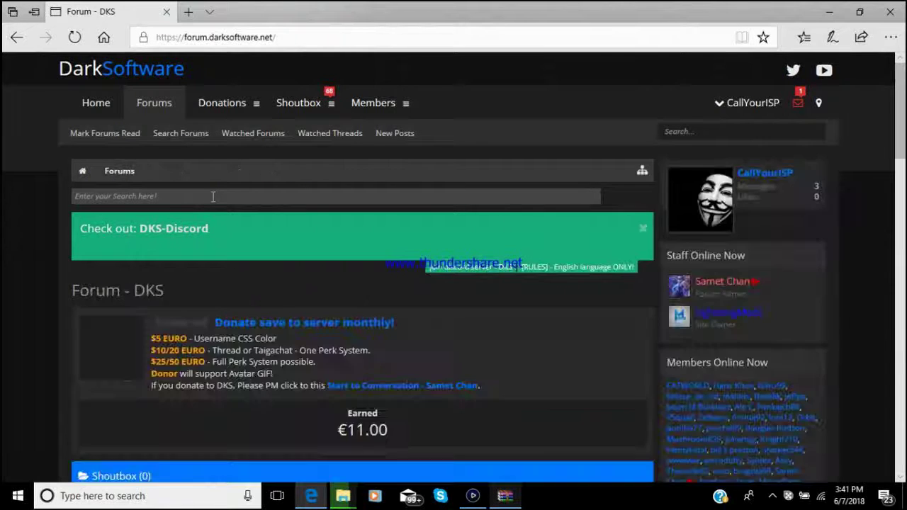
{"action": "scroll", "coordinate": [212, 197], "scroll_direction": "down", "scroll_amount": 15}
{"action": "scroll", "coordinate": [253, 299], "scroll_direction": "down", "scroll_amount": 2}
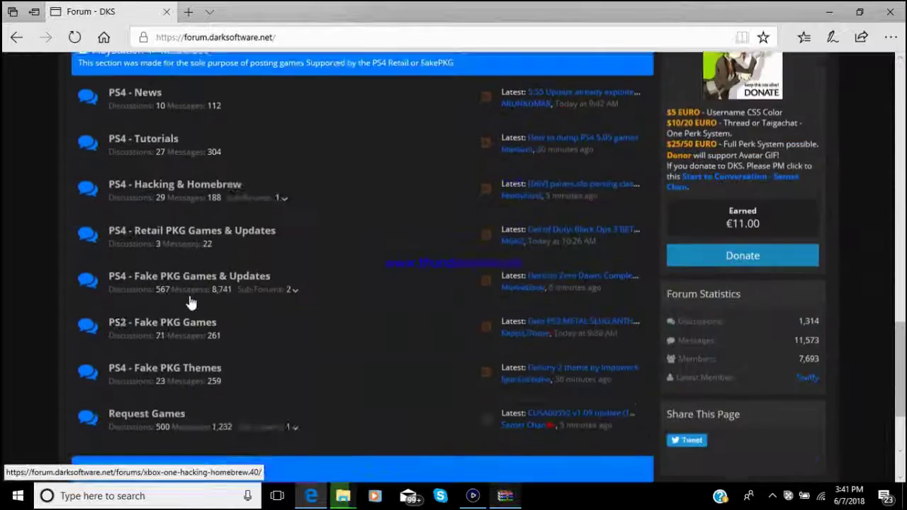
{"action": "scroll", "coordinate": [253, 213], "scroll_direction": "up", "scroll_amount": 2}
{"action": "scroll", "coordinate": [253, 384], "scroll_direction": "down", "scroll_amount": 2}
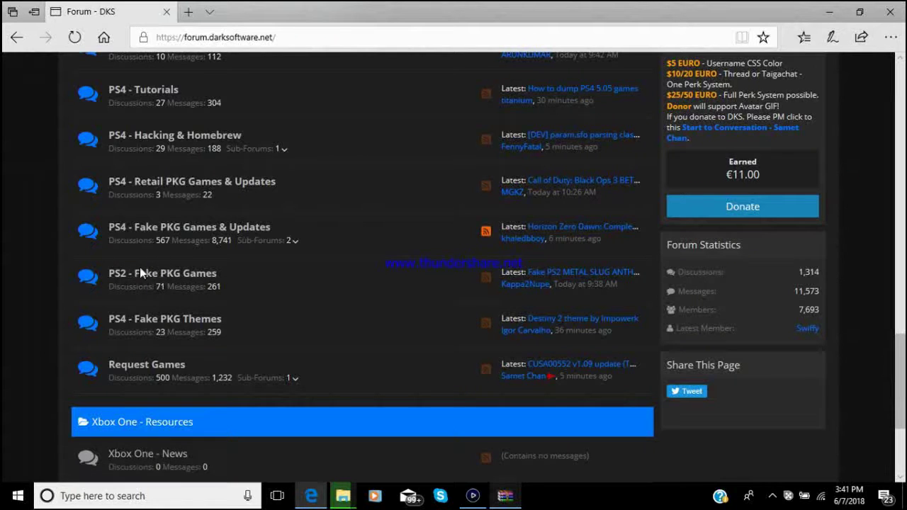
{"action": "left_click", "coordinate": [182, 228]}
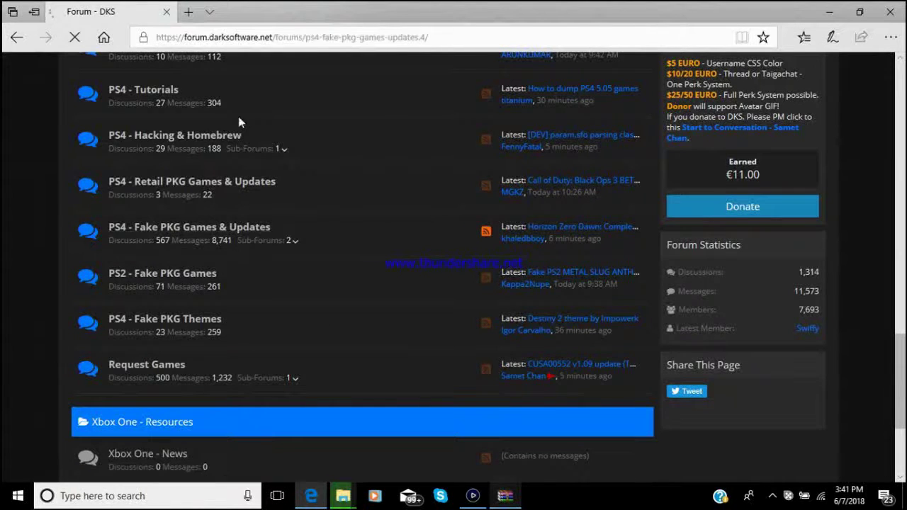
{"action": "scroll", "coordinate": [283, 298], "scroll_direction": "down", "scroll_amount": 12}
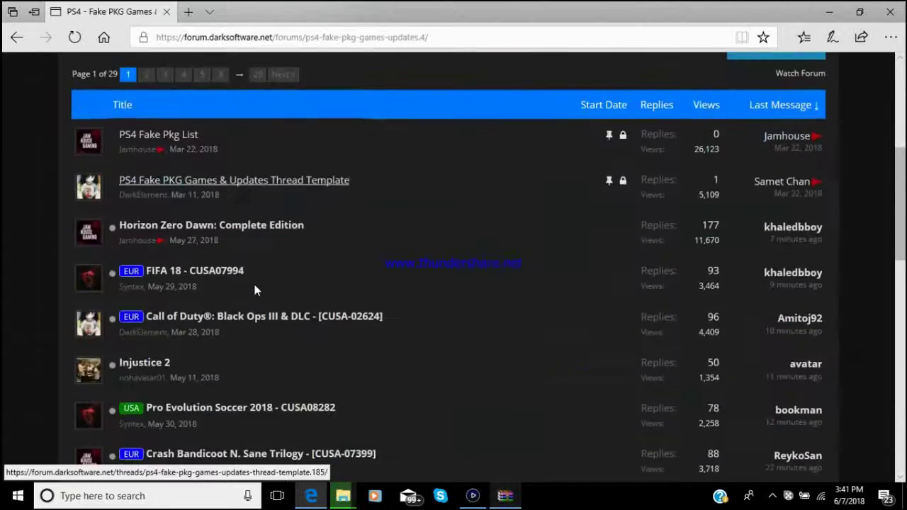
{"action": "scroll", "coordinate": [244, 273], "scroll_direction": "up", "scroll_amount": 10}
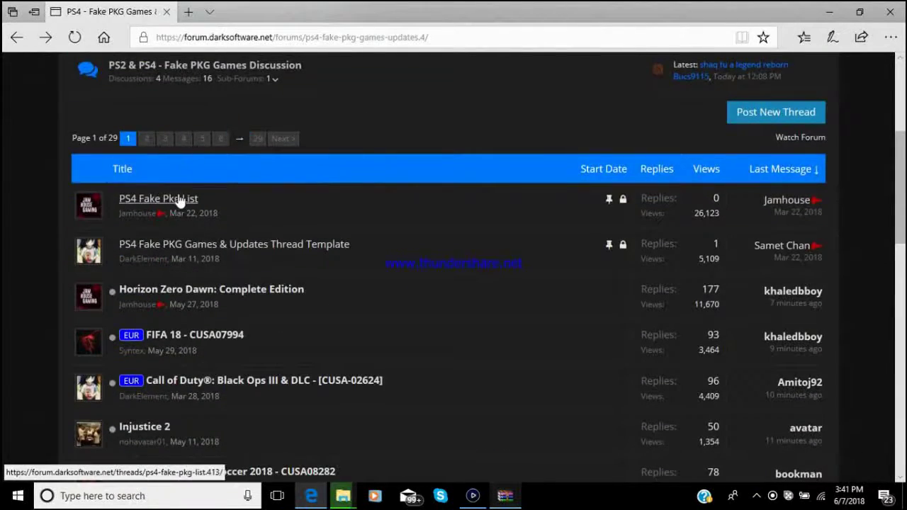
Step: Open the pinned PS4 Fake Pkg List thread and look through its alphabetical game links
{"action": "left_click", "coordinate": [178, 201]}
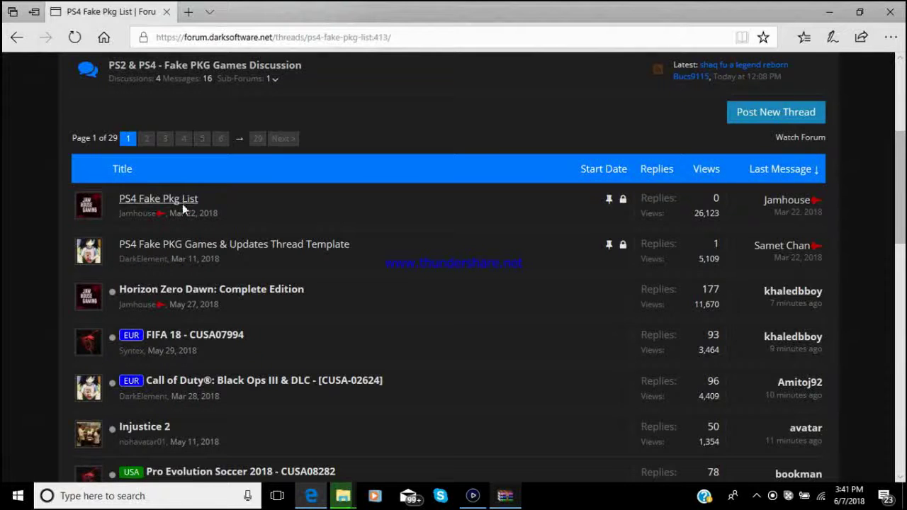
{"action": "scroll", "coordinate": [297, 159], "scroll_direction": "down", "scroll_amount": 15}
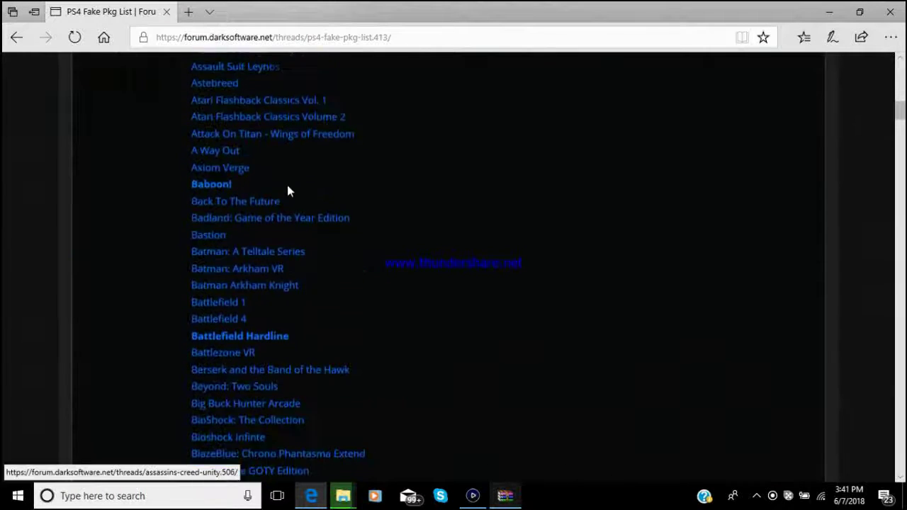
{"action": "scroll", "coordinate": [285, 197], "scroll_direction": "down", "scroll_amount": 6}
{"action": "scroll", "coordinate": [269, 447], "scroll_direction": "up", "scroll_amount": 8}
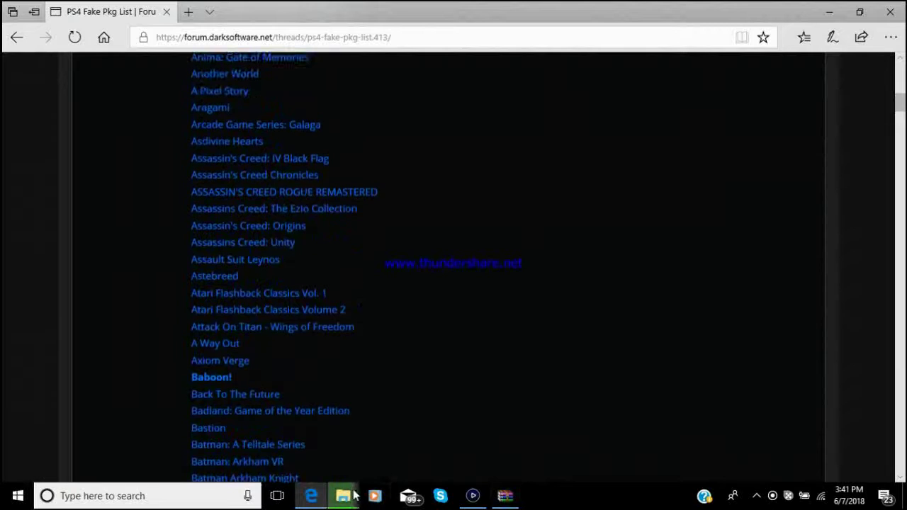
Step: Switch to the File Explorer window of USB Drive (F:) to check the PKG file on it
{"action": "mouse_move", "coordinate": [355, 496]}
{"action": "left_click", "coordinate": [281, 449]}
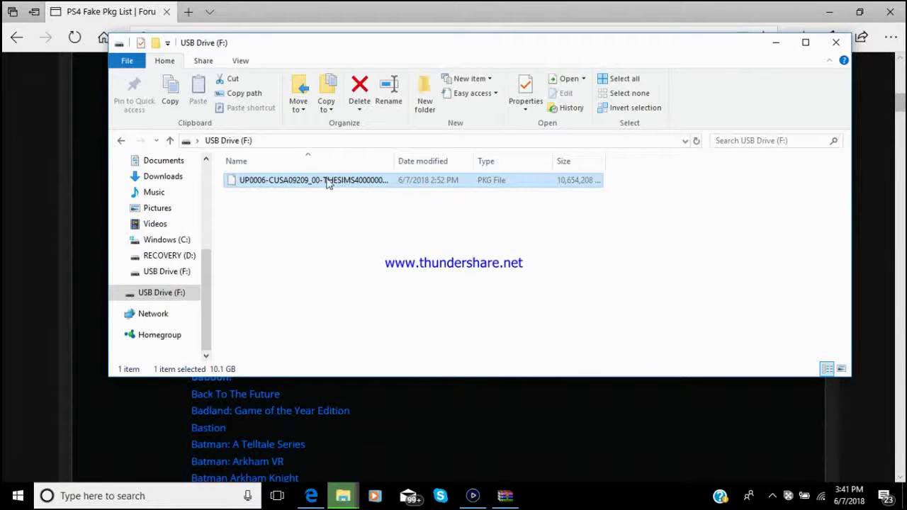
Step: Show the desktop and bring up the file copy window to check the transfer to USB Drive (F:)
{"action": "left_click", "coordinate": [904, 496]}
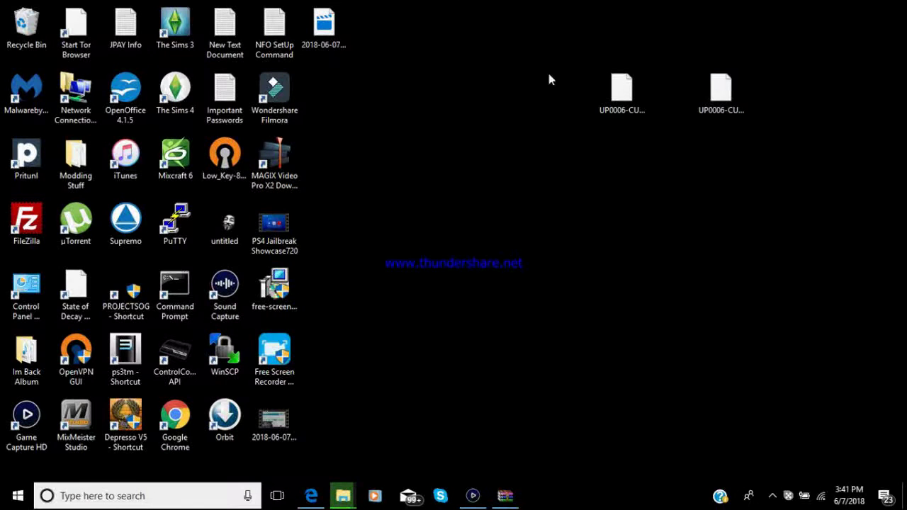
{"action": "mouse_move", "coordinate": [342, 496]}
{"action": "left_click", "coordinate": [383, 421]}
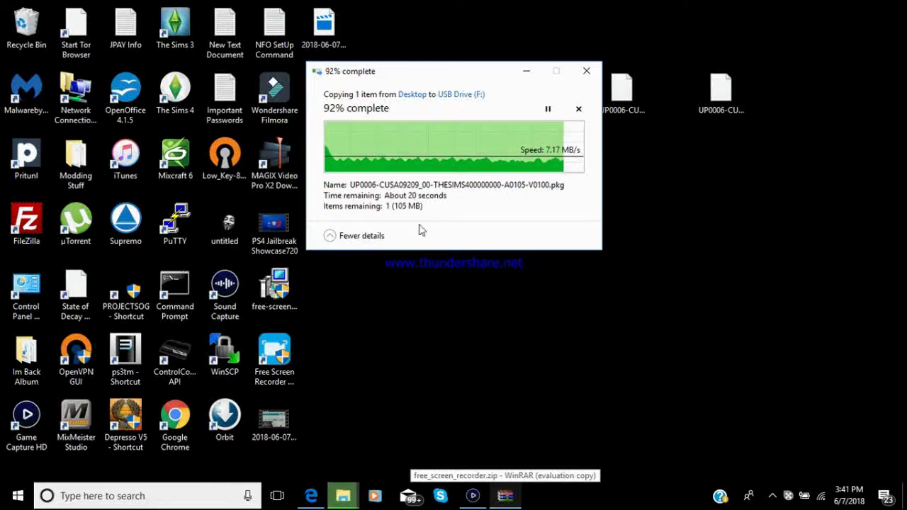
{"action": "left_click", "coordinate": [311, 496]}
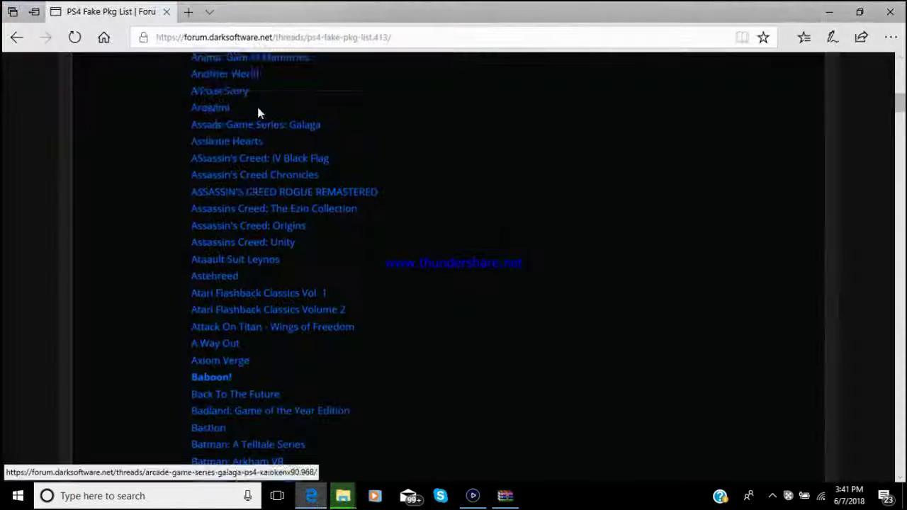
{"action": "scroll", "coordinate": [242, 183], "scroll_direction": "up", "scroll_amount": 5}
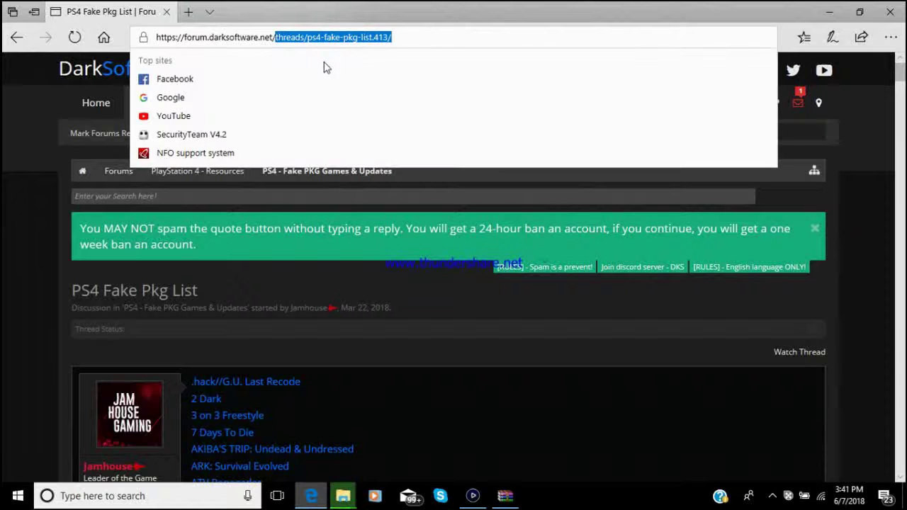
{"action": "key", "text": "BackSpace"}
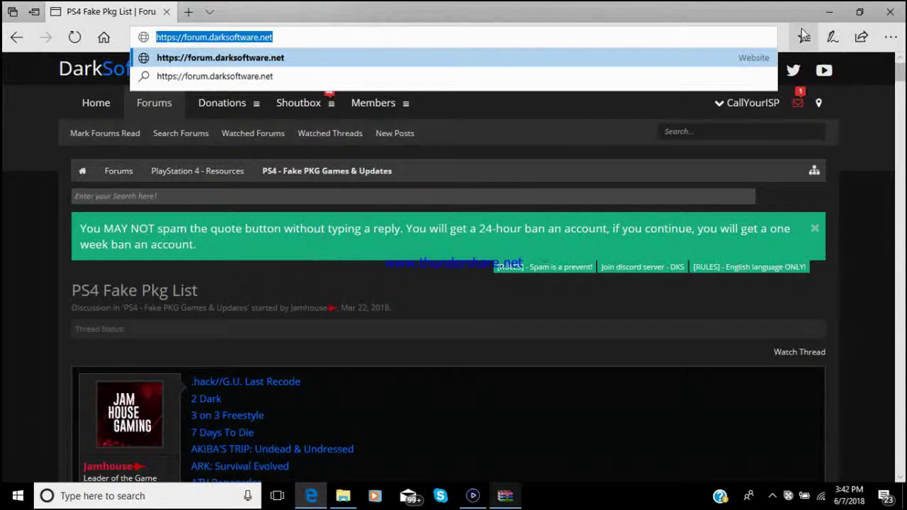
Step: Switch to the File Explorer window of USB Drive (F:), check its PKG files and examine the drive's file system in its properties
{"action": "left_click", "coordinate": [343, 496]}
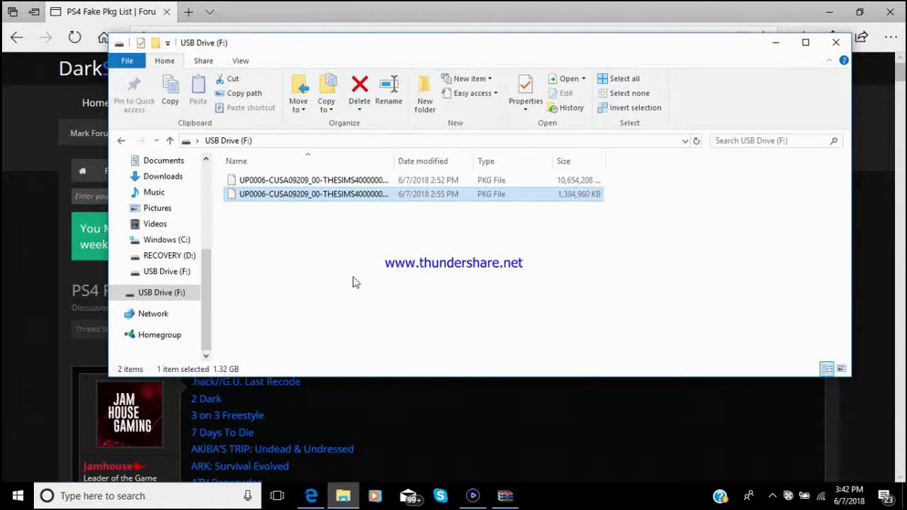
{"action": "left_click", "coordinate": [323, 181]}
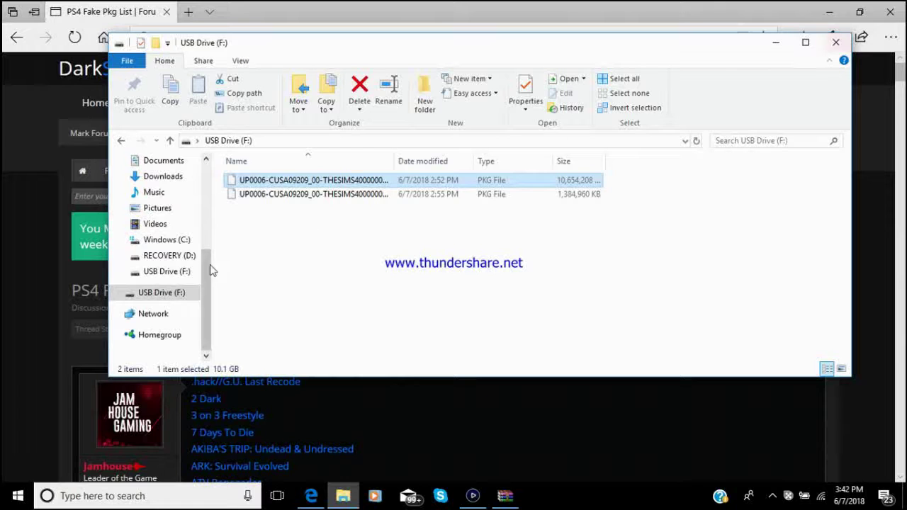
{"action": "right_click", "coordinate": [179, 296]}
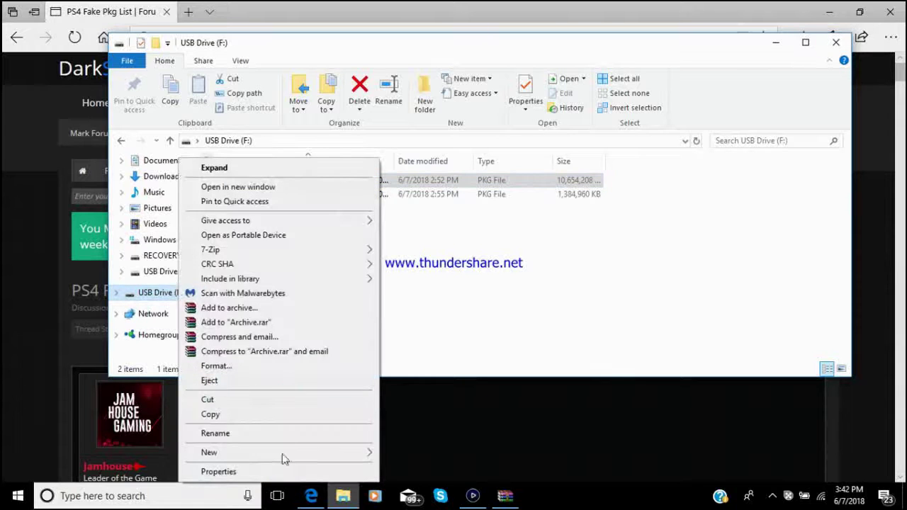
{"action": "left_click", "coordinate": [216, 472]}
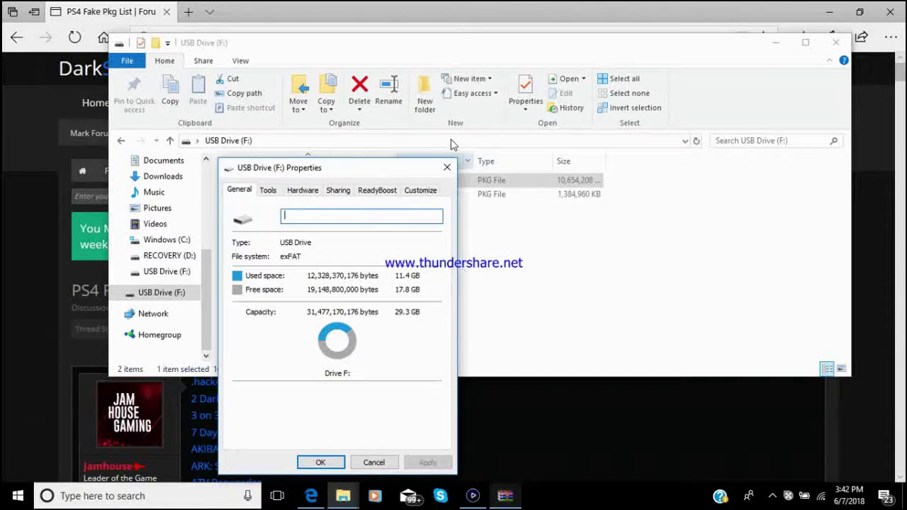
{"action": "left_click", "coordinate": [447, 168]}
Step: Open the Format dialog for USB Drive (F:), view the available file systems and close it without formatting
{"action": "right_click", "coordinate": [186, 294]}
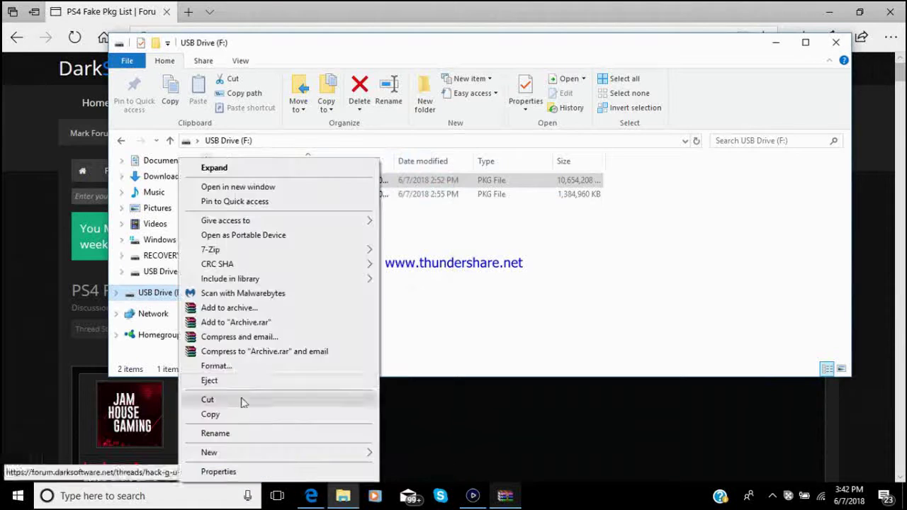
{"action": "left_click", "coordinate": [214, 366]}
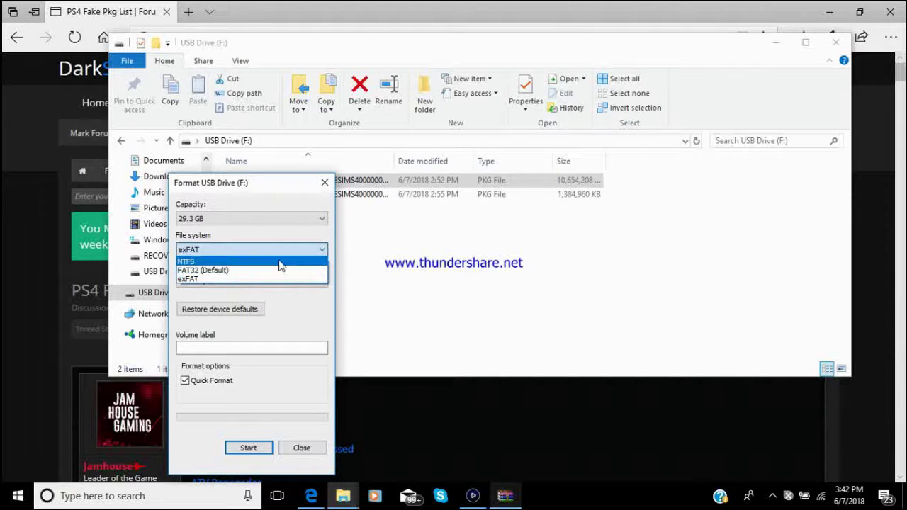
{"action": "left_click", "coordinate": [325, 183]}
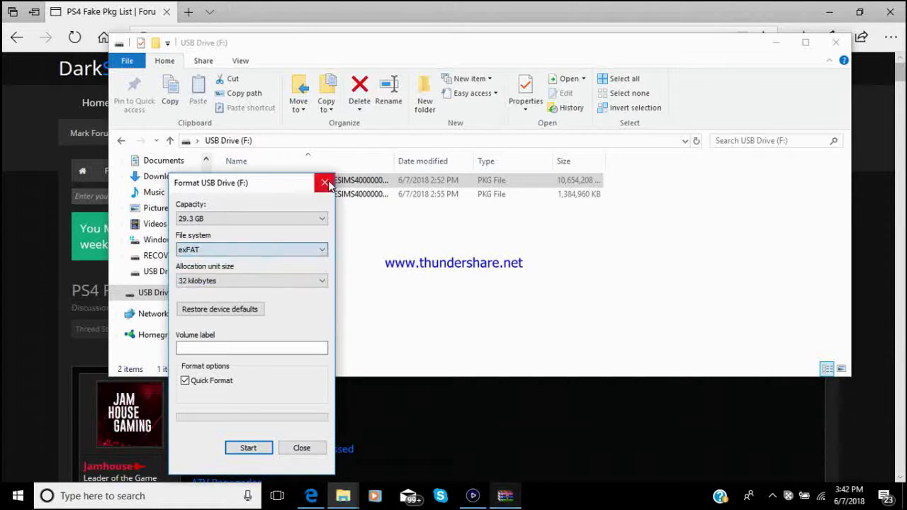
{"action": "left_click", "coordinate": [325, 183]}
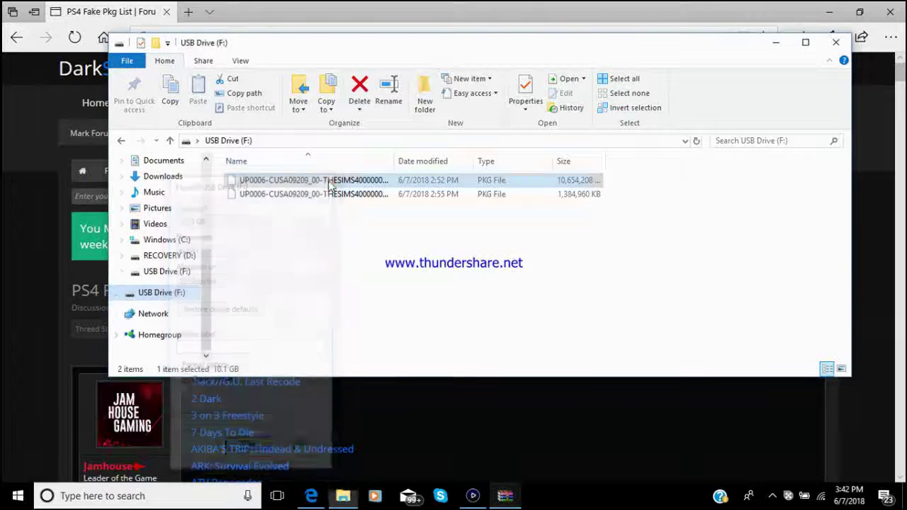
Step: Eject USB Drive (F:) so that it can be safely removed from the computer
{"action": "right_click", "coordinate": [184, 296]}
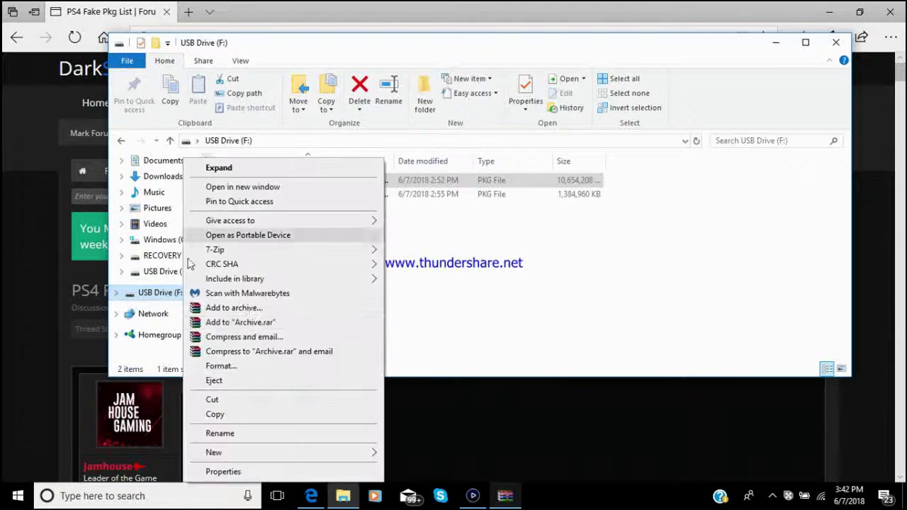
{"action": "left_click", "coordinate": [214, 381]}
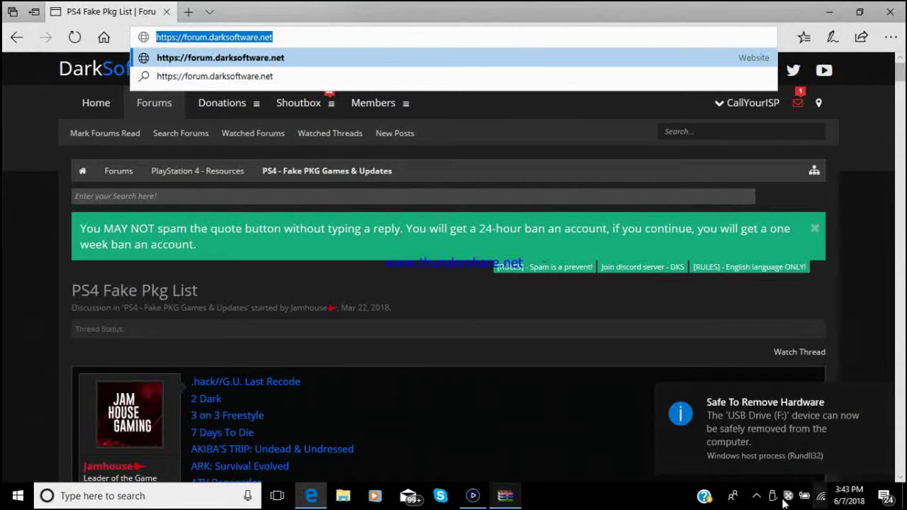
{"action": "left_click", "coordinate": [757, 499]}
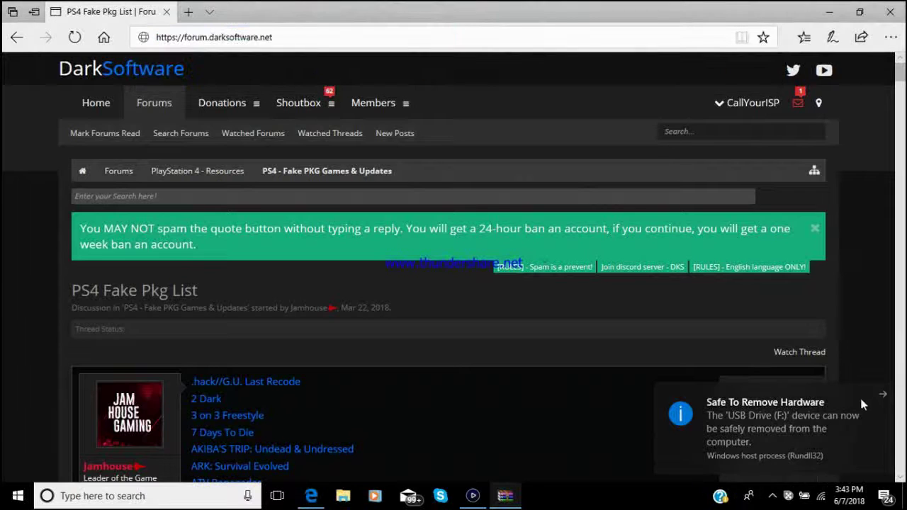
{"action": "left_click", "coordinate": [772, 496]}
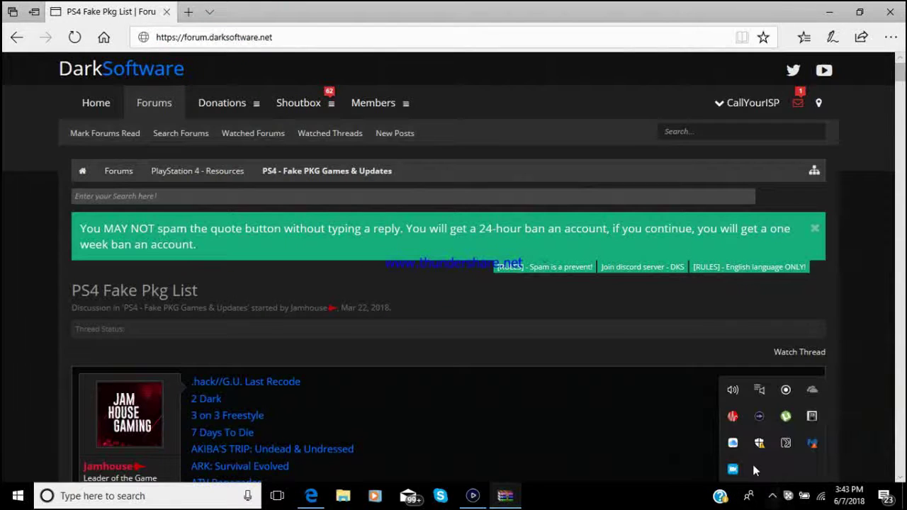
{"action": "right_click", "coordinate": [735, 469]}
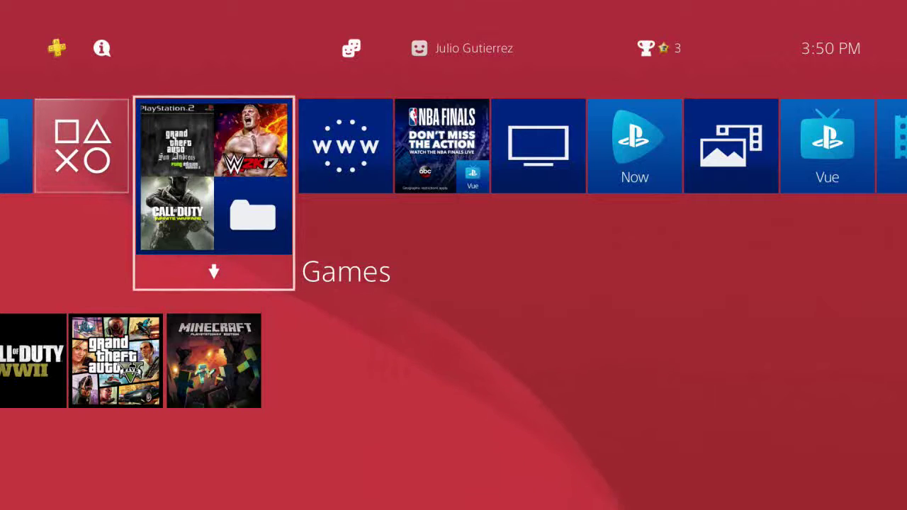
Step: On the PS4 home screen, go to the function area and open Settings
{"action": "key", "text": "Right"}
{"action": "key", "text": "Right"}
{"action": "key", "text": "Right"}
{"action": "key", "text": "Right"}
{"action": "key", "text": "Right"}
{"action": "key", "text": "Right"}
{"action": "key", "text": "Right"}
{"action": "key", "text": "Right"}
{"action": "key", "text": "Right"}
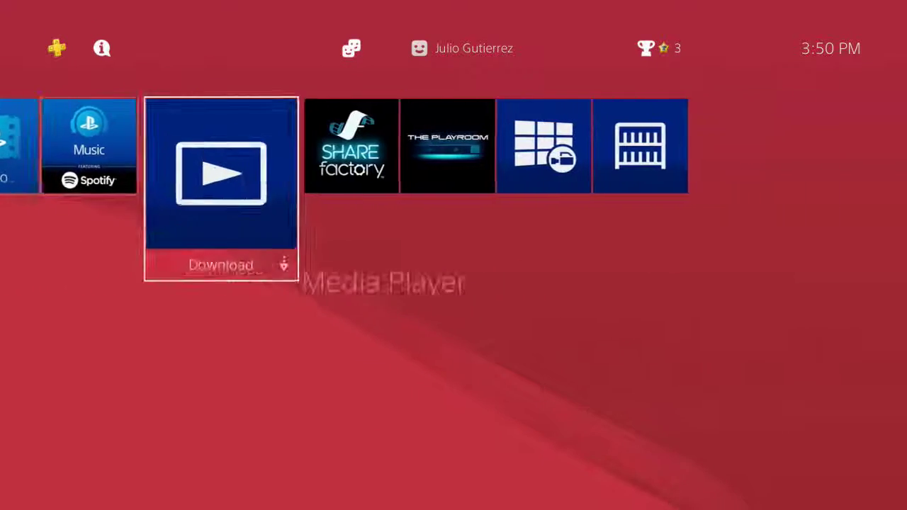
{"action": "key", "text": "Right"}
{"action": "key", "text": "Right"}
{"action": "key", "text": "Right"}
{"action": "key", "text": "Right"}
{"action": "key", "text": "Up"}
{"action": "key", "text": "Right"}
{"action": "key", "text": "Right"}
{"action": "key", "text": "Right"}
{"action": "key", "text": "Right"}
{"action": "key", "text": "Right"}
{"action": "key", "text": "Right"}
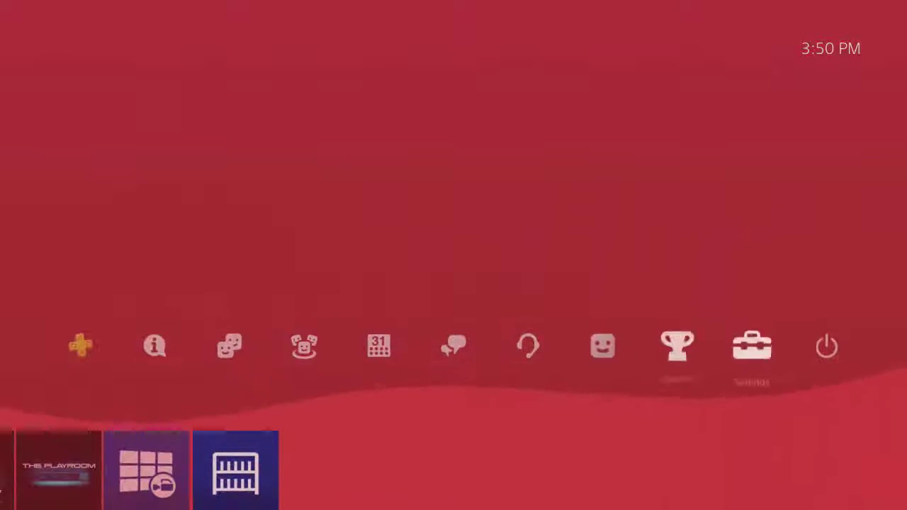
{"action": "key", "text": "Return"}
Step: Open Debug Settings at the end of the Settings list
{"action": "key", "text": "Down"}
{"action": "key", "text": "Down"}
{"action": "key", "text": "Down"}
{"action": "key", "text": "Down"}
{"action": "key", "text": "Down"}
{"action": "key", "text": "Down"}
{"action": "key", "text": "Down"}
{"action": "key", "text": "Down"}
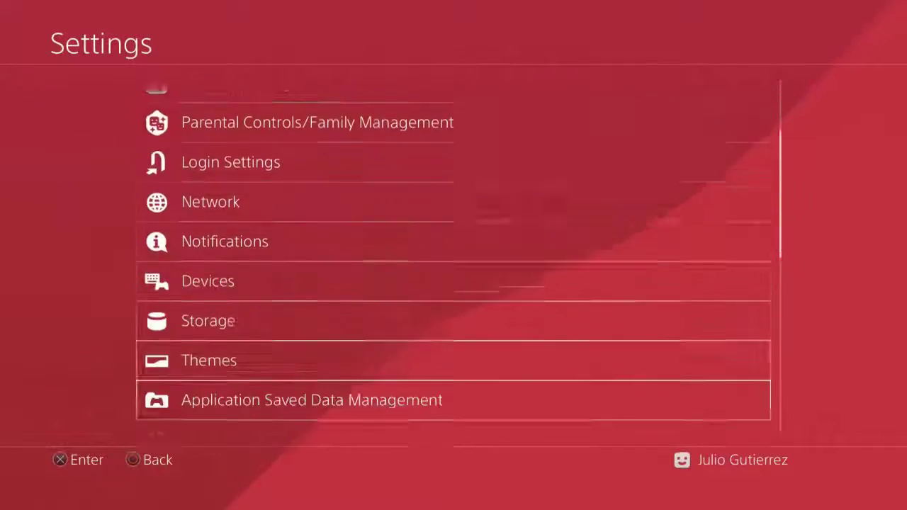
{"action": "key", "text": "Down"}
{"action": "key", "text": "Down"}
{"action": "key", "text": "Down"}
{"action": "key", "text": "Down"}
{"action": "key", "text": "Down"}
{"action": "key", "text": "Down"}
{"action": "key", "text": "Down"}
{"action": "key", "text": "Down"}
{"action": "key", "text": "Down"}
{"action": "key", "text": "Down"}
{"action": "key", "text": "Return"}
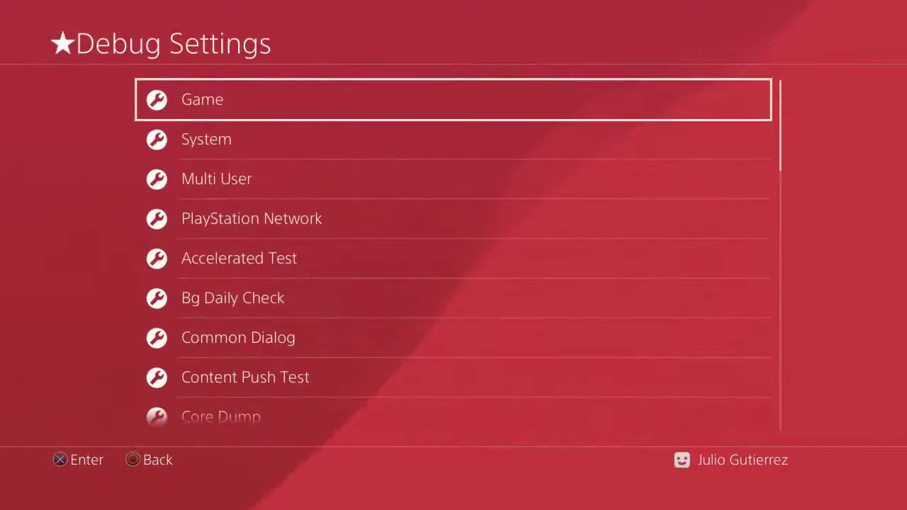
Step: Open the Package Installer from the Game section of Debug Settings
{"action": "key", "text": "Return"}
{"action": "key", "text": "Down"}
{"action": "key", "text": "Return"}
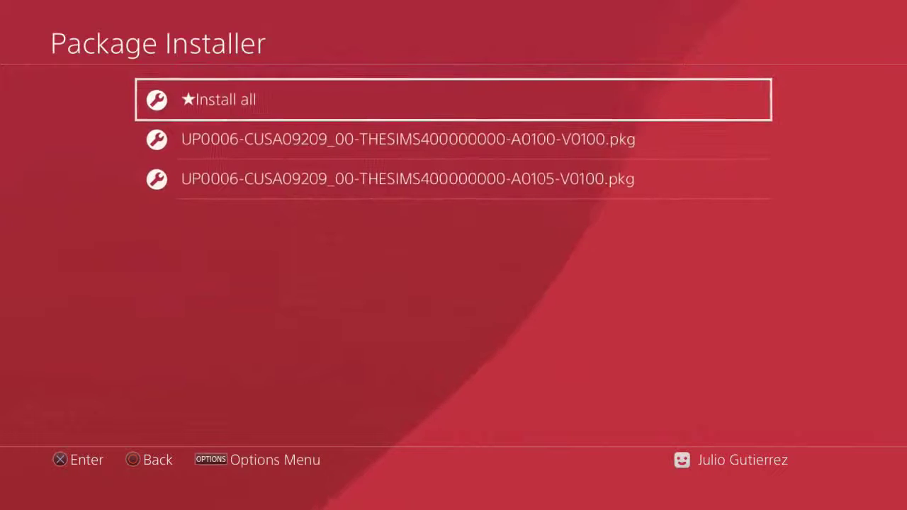
Step: Install the base game package UP0006-CUSA09209_00-THESIMS400000000-A0100-V0100.pkg
{"action": "key", "text": "Down"}
{"action": "key", "text": "Down"}
{"action": "key", "text": "Up"}
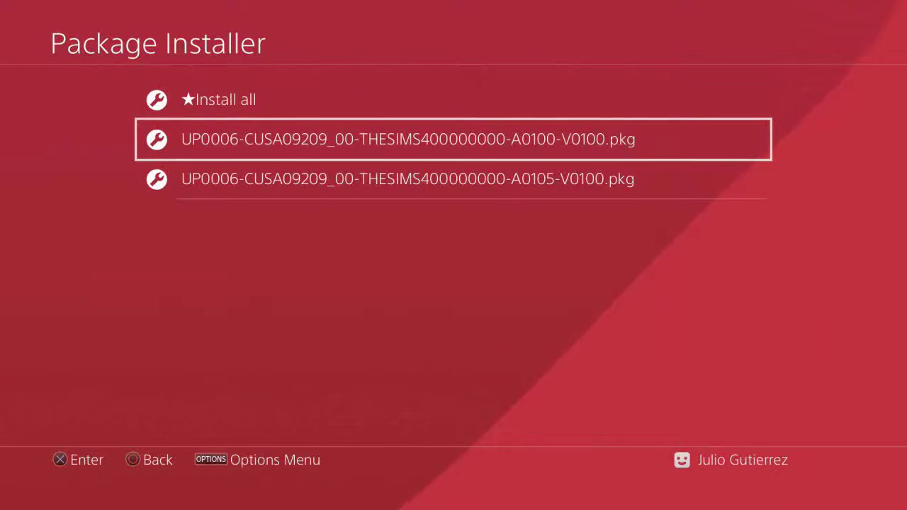
{"action": "key", "text": "Down"}
{"action": "key", "text": "Up"}
{"action": "key", "text": "Up"}
{"action": "key", "text": "Down"}
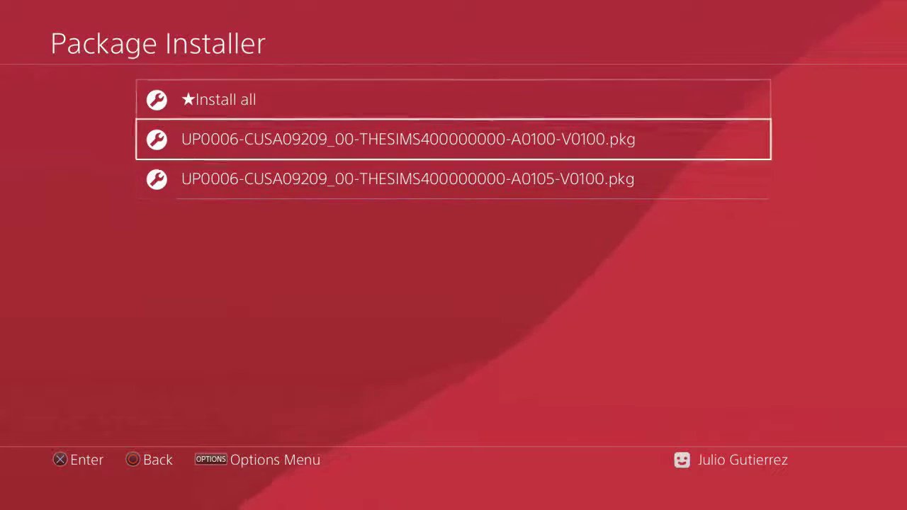
{"action": "key", "text": "Down"}
{"action": "key", "text": "Up"}
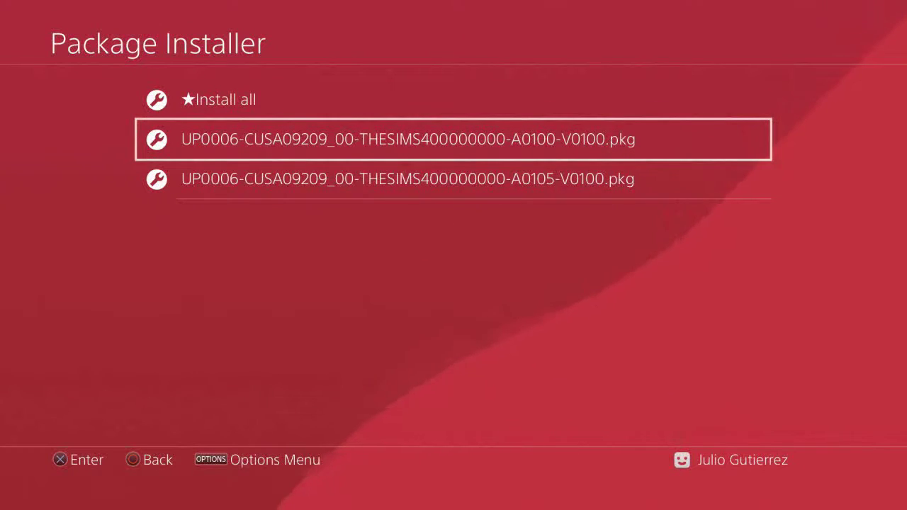
{"action": "key", "text": "Return"}
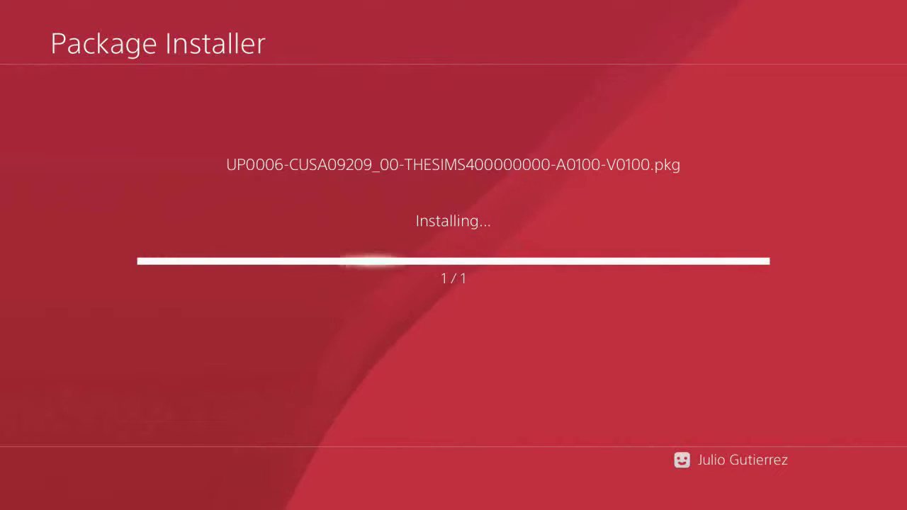
Step: Highlight the package UP0006-CUSA09209_00-THESIMS400000000-A0105-V0100.pkg in the list without installing it
{"action": "key", "text": "Down"}
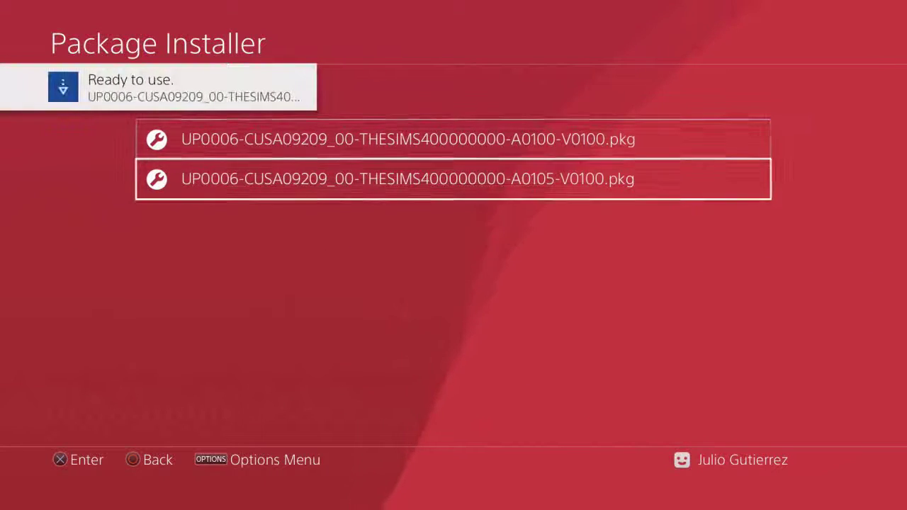
{"action": "key", "text": "Up"}
{"action": "key", "text": "Down"}
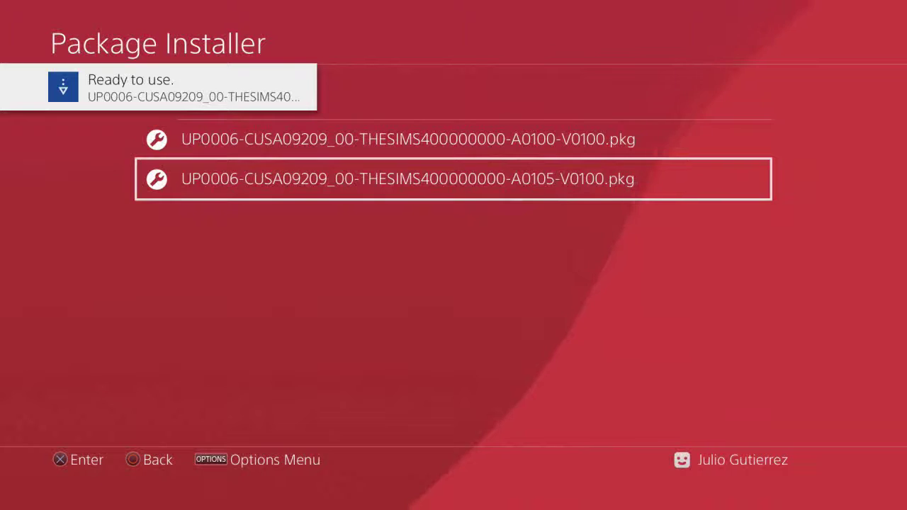
{"action": "key", "text": "Up"}
{"action": "key", "text": "Down"}
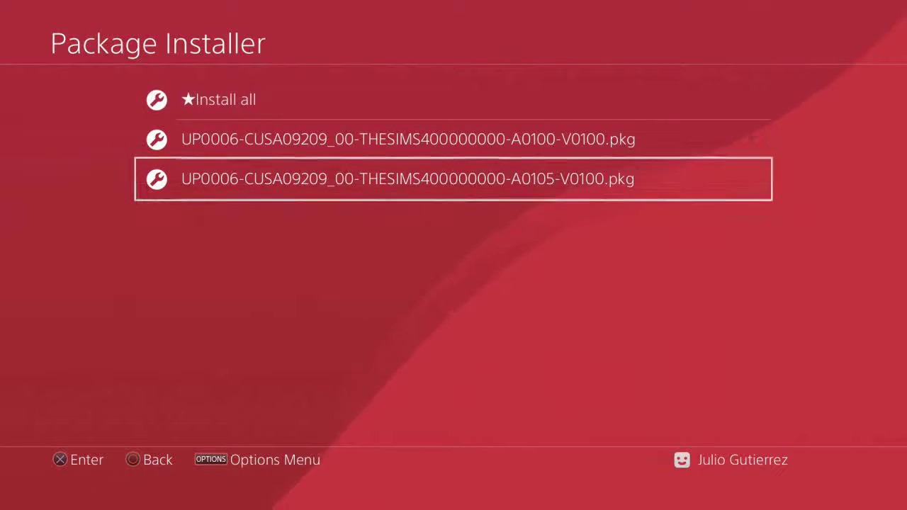
Step: Leave the Package Installer and Settings, and go to The Sims 4 on the home screen
{"action": "key", "text": "Escape"}
{"action": "key", "text": "Escape"}
{"action": "key", "text": "Escape"}
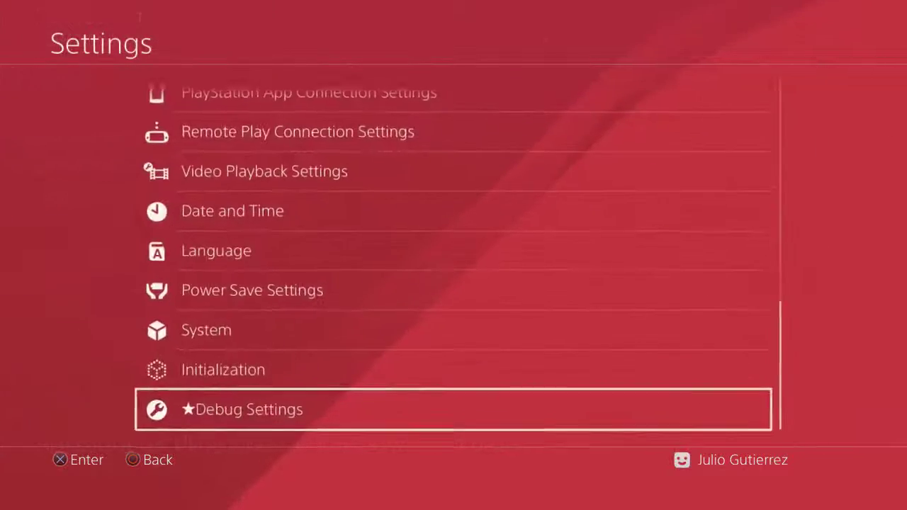
{"action": "key", "text": "Escape"}
{"action": "key", "text": "Down"}
{"action": "key", "text": "Left"}
{"action": "key", "text": "Left"}
{"action": "key", "text": "Left"}
{"action": "key", "text": "Left"}
{"action": "key", "text": "Left"}
{"action": "key", "text": "Left"}
{"action": "key", "text": "Left"}
{"action": "key", "text": "Left"}
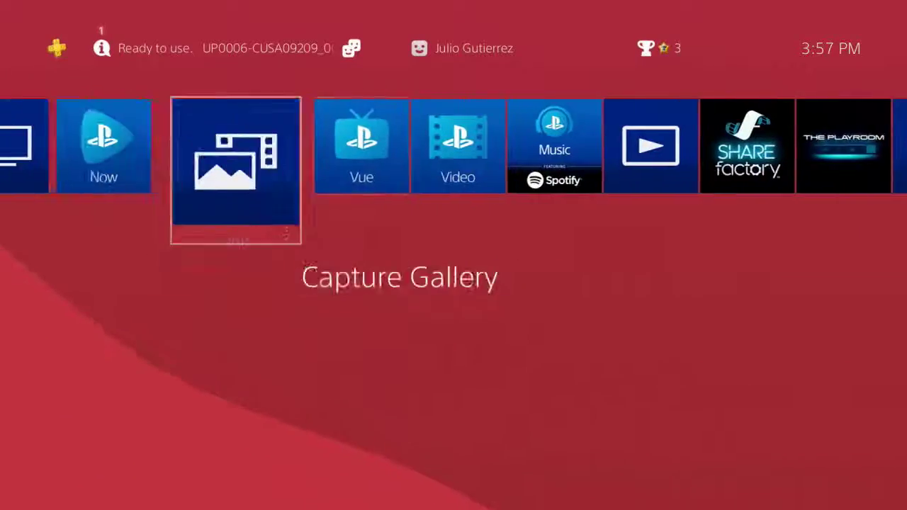
{"action": "key", "text": "Left"}
{"action": "key", "text": "Left"}
{"action": "key", "text": "Left"}
{"action": "key", "text": "Left"}
{"action": "key", "text": "Left"}
{"action": "key", "text": "Left"}
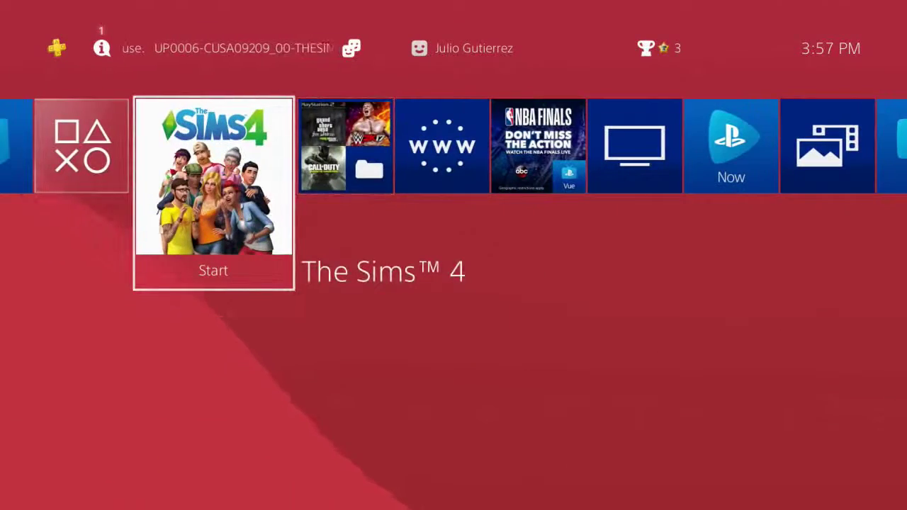
Step: Open the Information page of The Sims 4 to check the game's installed version, and close it
{"action": "key", "text": "Return"}
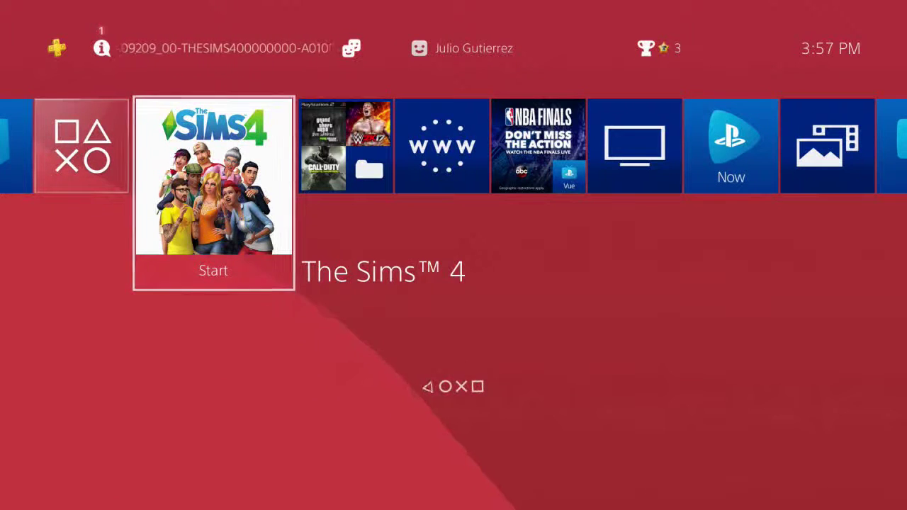
{"action": "key", "text": "Menu"}
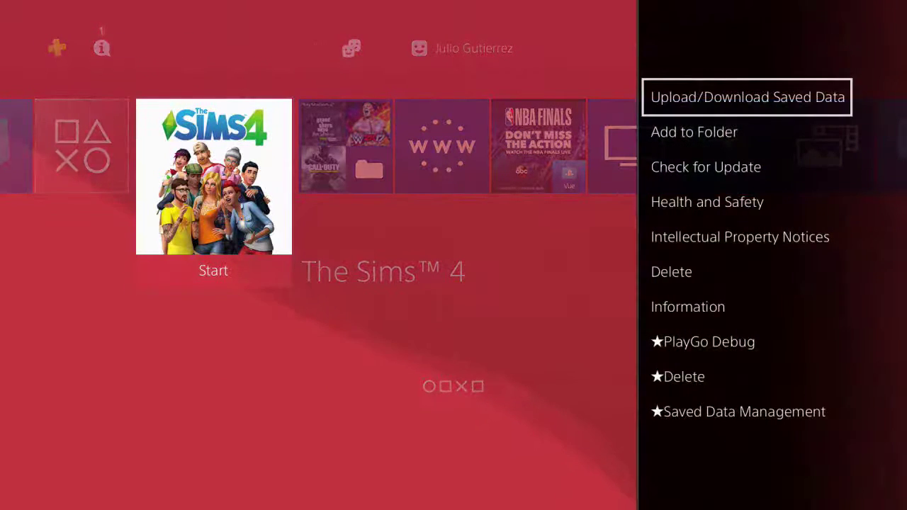
{"action": "key", "text": "Down"}
{"action": "key", "text": "Down"}
{"action": "key", "text": "Down"}
{"action": "key", "text": "Down"}
{"action": "key", "text": "Down"}
{"action": "key", "text": "Down"}
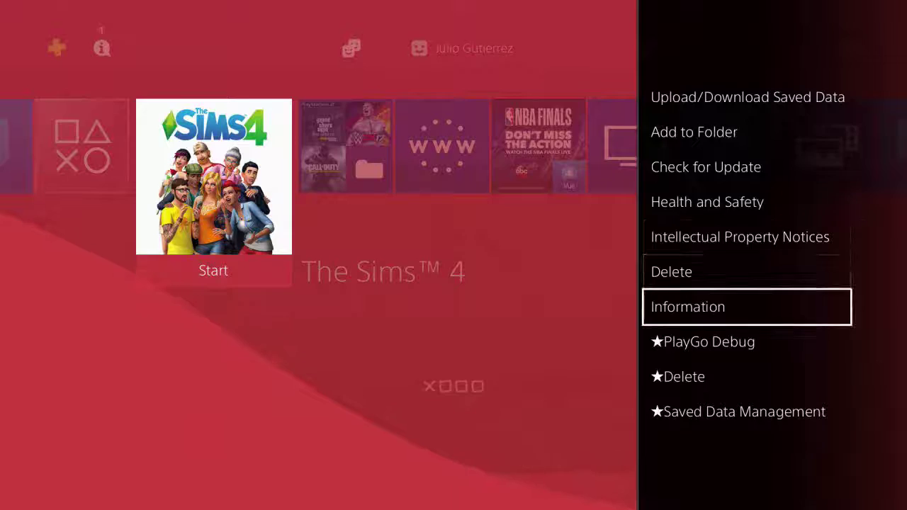
{"action": "key", "text": "Return"}
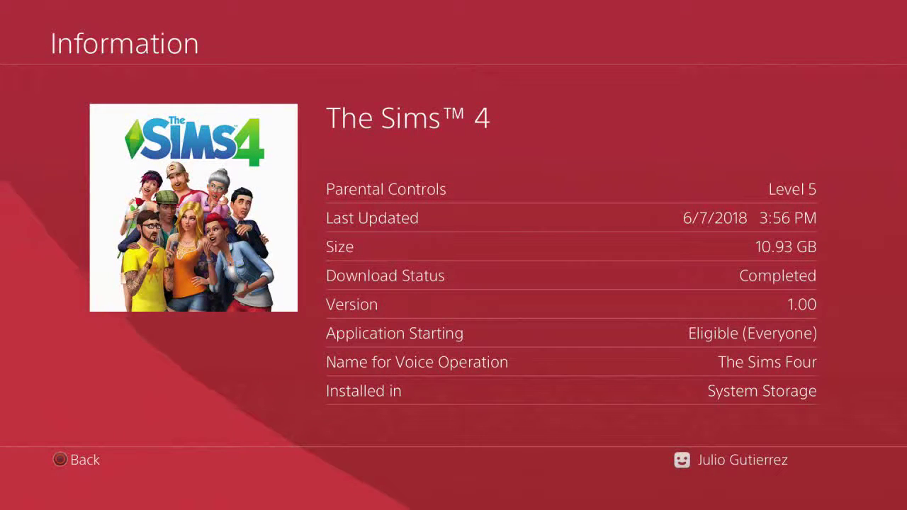
{"action": "key", "text": "Escape"}
Step: Open the console's Settings from the home screen
{"action": "key", "text": "Right"}
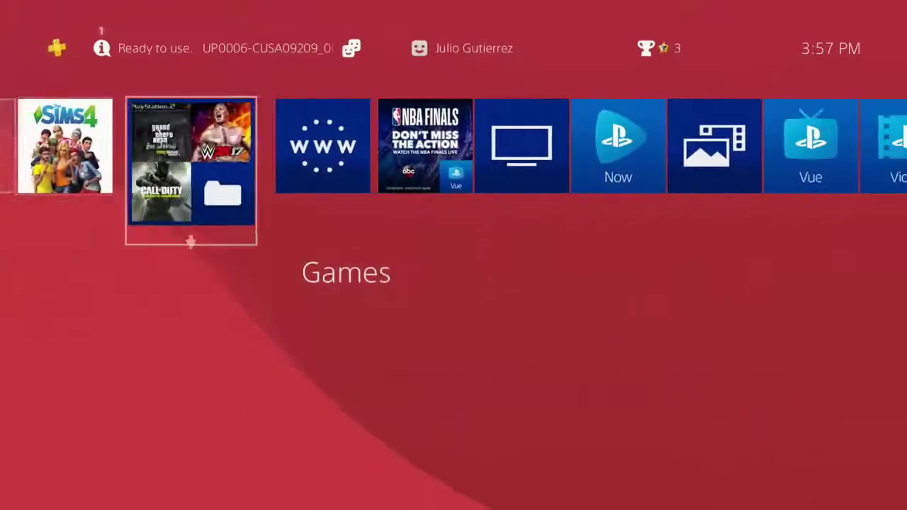
{"action": "key", "text": "Right"}
{"action": "key", "text": "Right"}
{"action": "key", "text": "Right"}
{"action": "key", "text": "Right"}
{"action": "key", "text": "Right"}
{"action": "key", "text": "Right"}
{"action": "key", "text": "Right"}
{"action": "key", "text": "Right"}
{"action": "key", "text": "Right"}
{"action": "key", "text": "Right"}
{"action": "key", "text": "Right"}
{"action": "key", "text": "Right"}
{"action": "key", "text": "Up"}
{"action": "key", "text": "Right"}
{"action": "key", "text": "Left"}
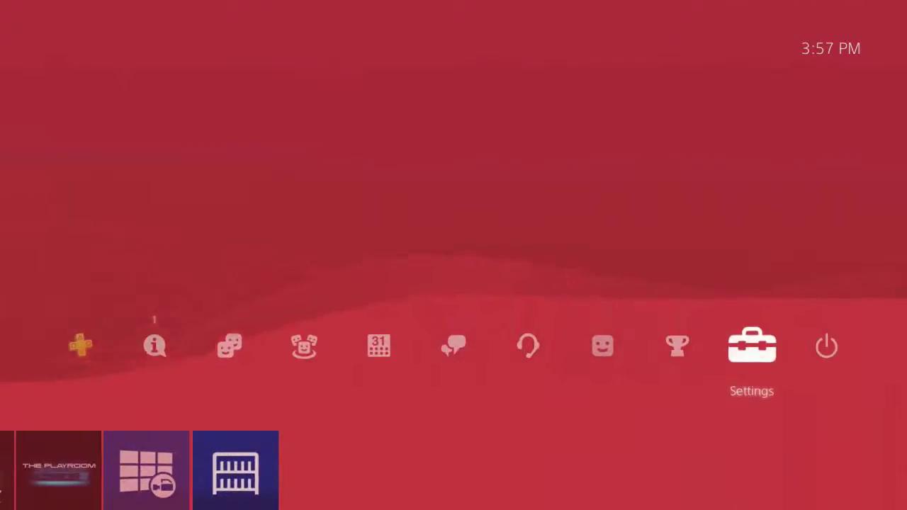
{"action": "key", "text": "Return"}
Step: Open the Package Installer from the Game section of Debug Settings
{"action": "key", "text": "Down"}
{"action": "key", "text": "Down"}
{"action": "key", "text": "Down"}
{"action": "key", "text": "Down"}
{"action": "key", "text": "Down"}
{"action": "key", "text": "Down"}
{"action": "key", "text": "Down"}
{"action": "key", "text": "Down"}
{"action": "key", "text": "Down"}
{"action": "key", "text": "Down"}
{"action": "key", "text": "Down"}
{"action": "key", "text": "Down"}
{"action": "key", "text": "Down"}
{"action": "key", "text": "Down"}
{"action": "key", "text": "Down"}
{"action": "key", "text": "Down"}
{"action": "key", "text": "Down"}
{"action": "key", "text": "Down"}
{"action": "key", "text": "Down"}
{"action": "key", "text": "Down"}
{"action": "key", "text": "Down"}
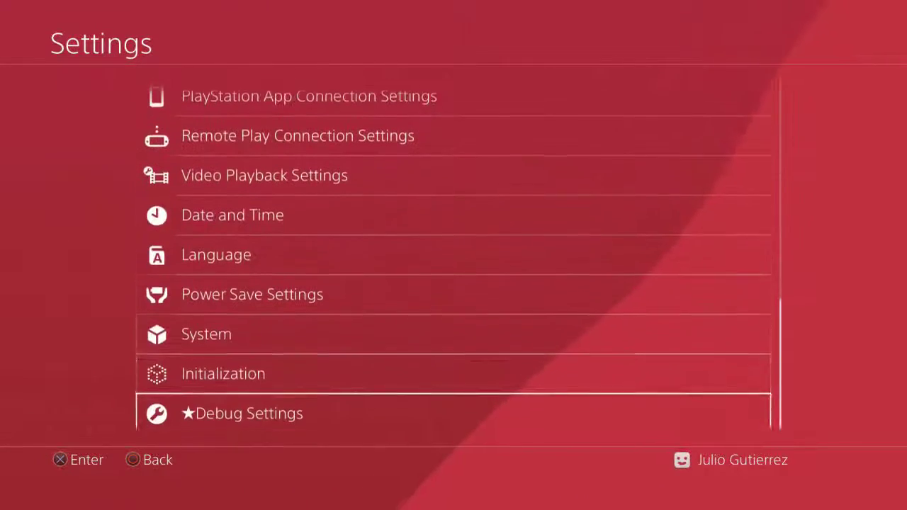
{"action": "key", "text": "Return"}
{"action": "key", "text": "Down"}
{"action": "key", "text": "Up"}
{"action": "key", "text": "Return"}
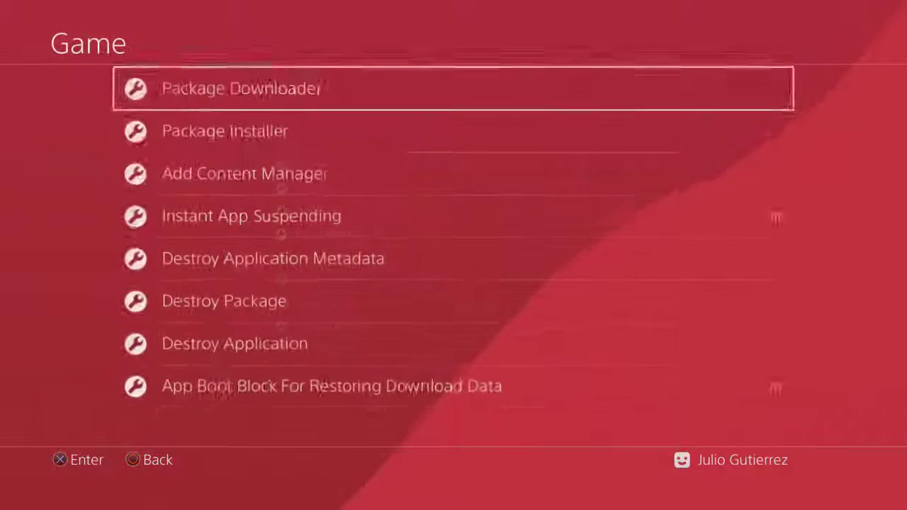
{"action": "key", "text": "Down"}
{"action": "key", "text": "Return"}
Step: Install the update package UP0006-CUSA09209_00-THESIMS400000000-A0105-V0100.pkg
{"action": "key", "text": "Down"}
{"action": "key", "text": "Down"}
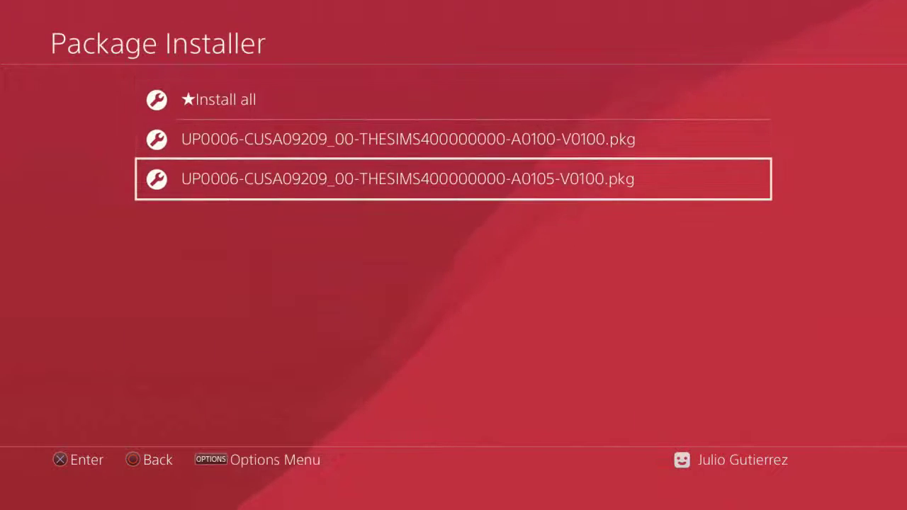
{"action": "key", "text": "Return"}
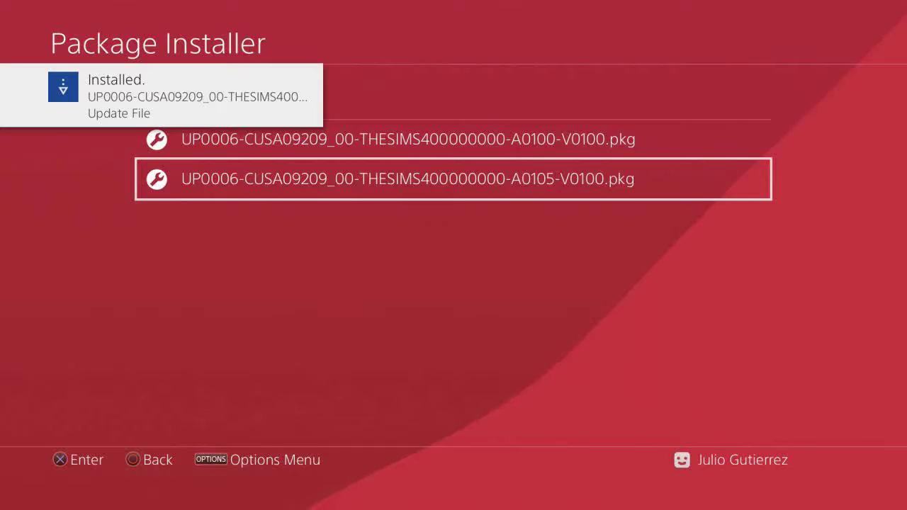
Step: Leave the Package Installer and Settings, and return to The Sims 4 on the home screen
{"action": "key", "text": "Escape"}
{"action": "key", "text": "Escape"}
{"action": "key", "text": "Escape"}
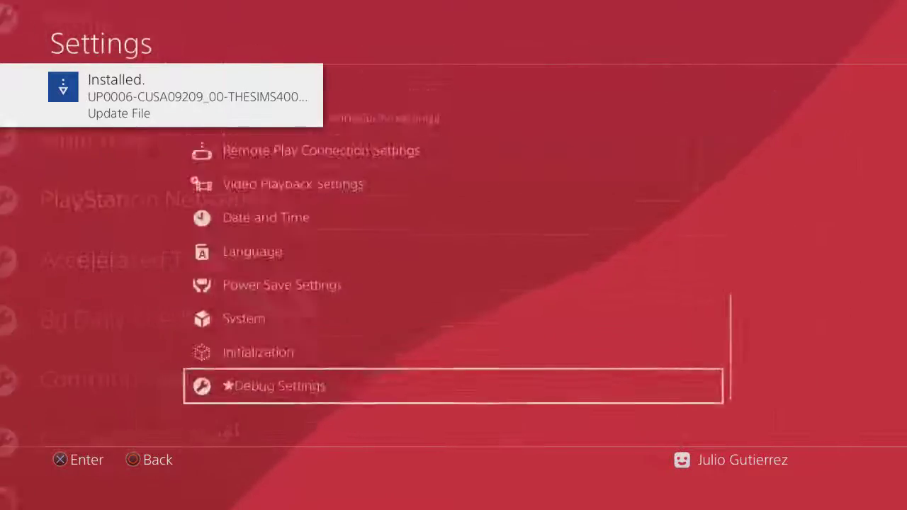
{"action": "key", "text": "Escape"}
{"action": "key", "text": "Left"}
{"action": "key", "text": "Left"}
{"action": "key", "text": "Down"}
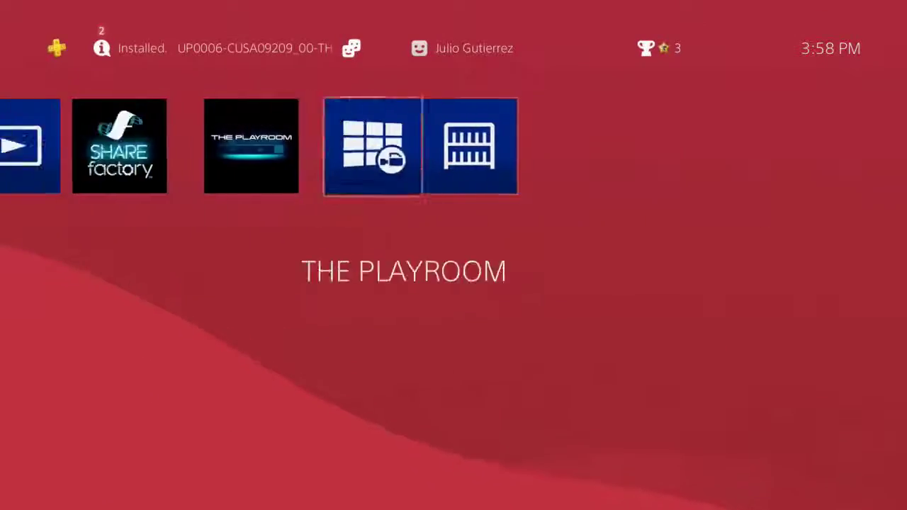
{"action": "key", "text": "Left"}
{"action": "key", "text": "Left"}
{"action": "key", "text": "Left"}
{"action": "key", "text": "Left"}
{"action": "key", "text": "Left"}
{"action": "key", "text": "Left"}
{"action": "key", "text": "Left"}
{"action": "key", "text": "Left"}
{"action": "key", "text": "Left"}
{"action": "key", "text": "Left"}
{"action": "key", "text": "Left"}
{"action": "key", "text": "Left"}
{"action": "key", "text": "Left"}
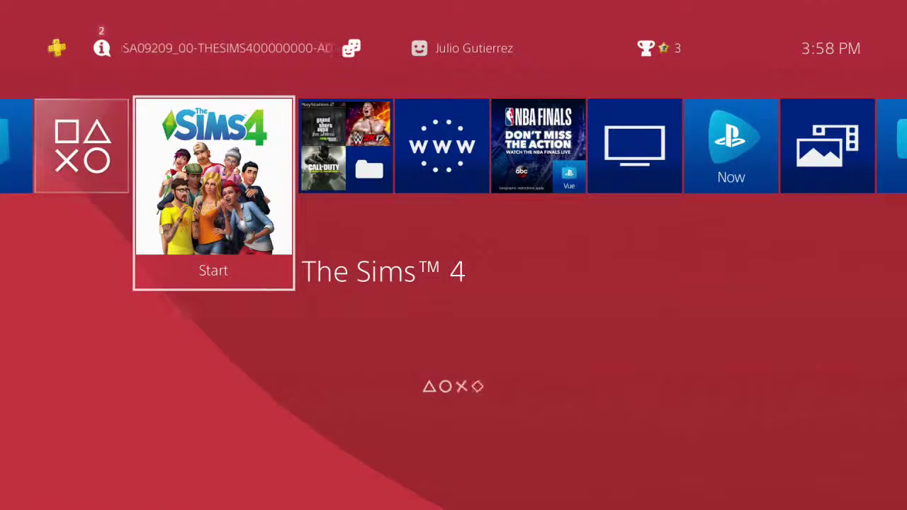
Step: Check the version and size of the updated The Sims 4 on its Information page, and close the page
{"action": "key", "text": "Menu"}
{"action": "key", "text": "Down"}
{"action": "key", "text": "Down"}
{"action": "key", "text": "Down"}
{"action": "key", "text": "Down"}
{"action": "key", "text": "Down"}
{"action": "key", "text": "Down"}
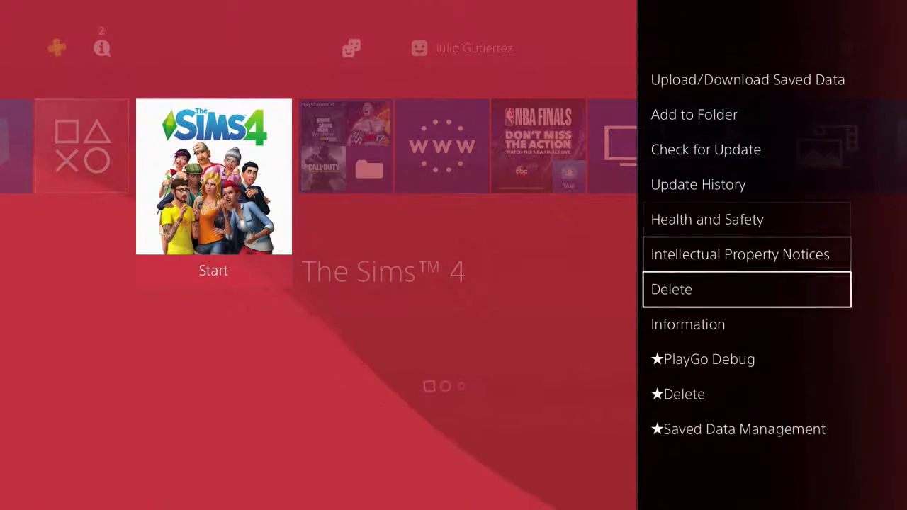
{"action": "key", "text": "Down"}
{"action": "key", "text": "Return"}
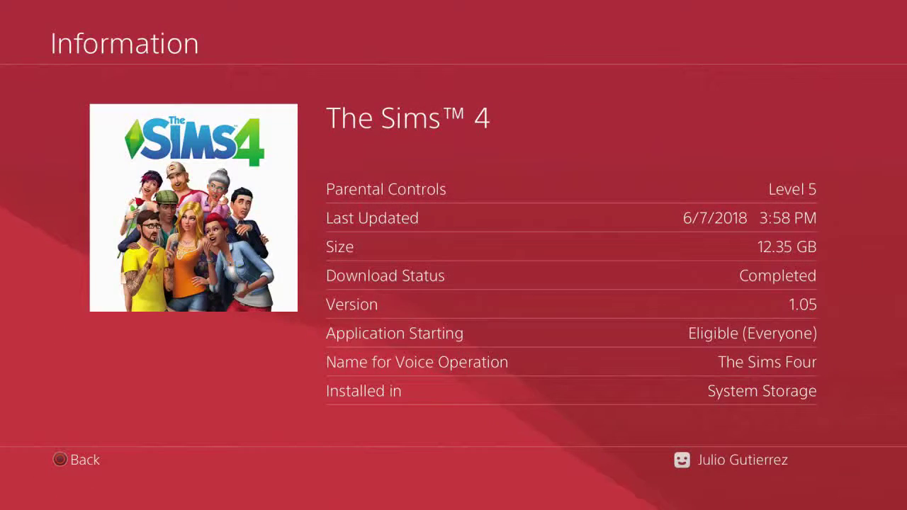
{"action": "key", "text": "Escape"}
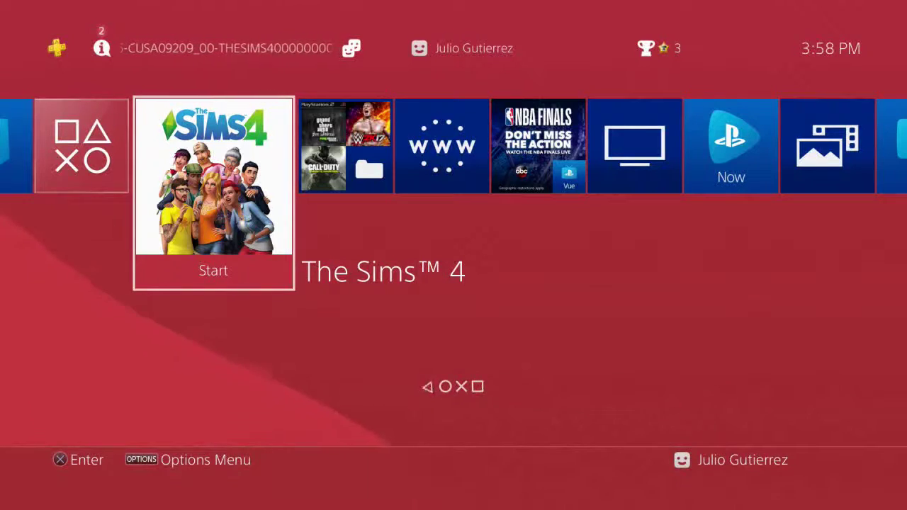
Step: Start The Sims 4 to test the installation, and close the application from the home screen
{"action": "key", "text": "Return"}
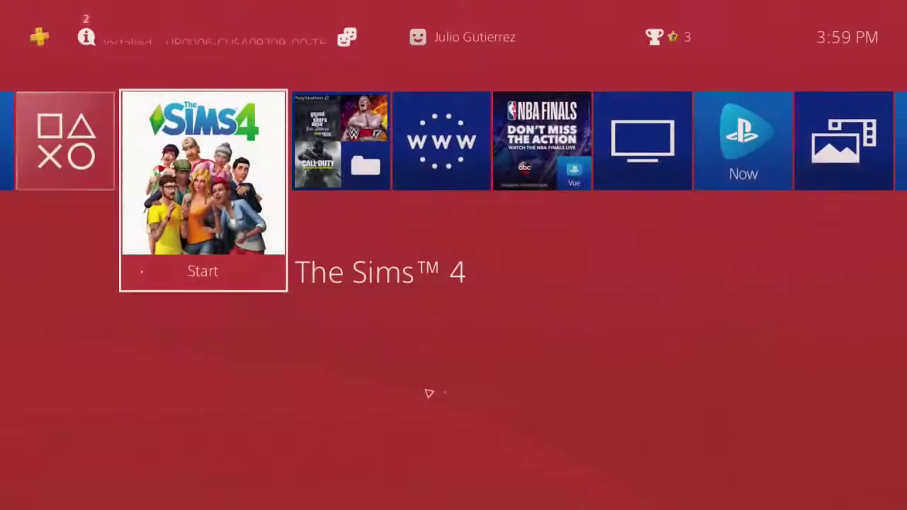
{"action": "key", "text": "Menu"}
{"action": "key", "text": "Down"}
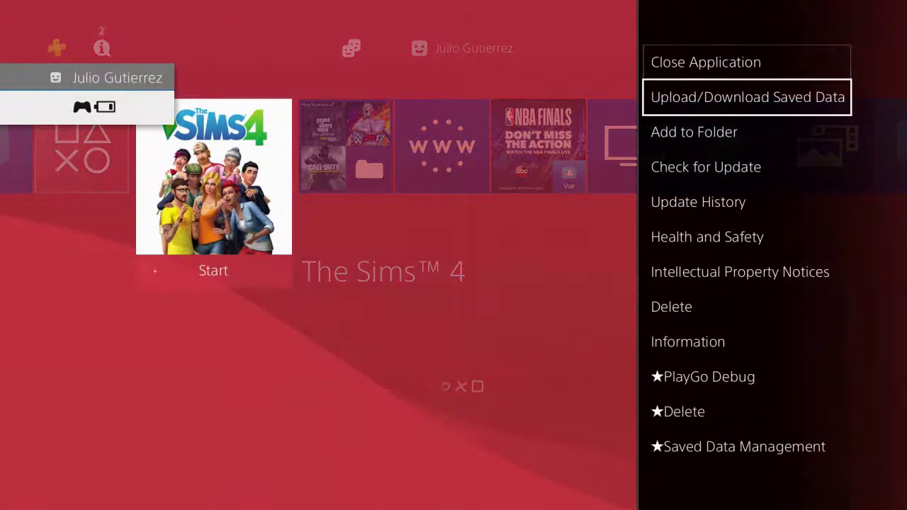
{"action": "key", "text": "Up"}
{"action": "key", "text": "Return"}
{"action": "key", "text": "Return"}
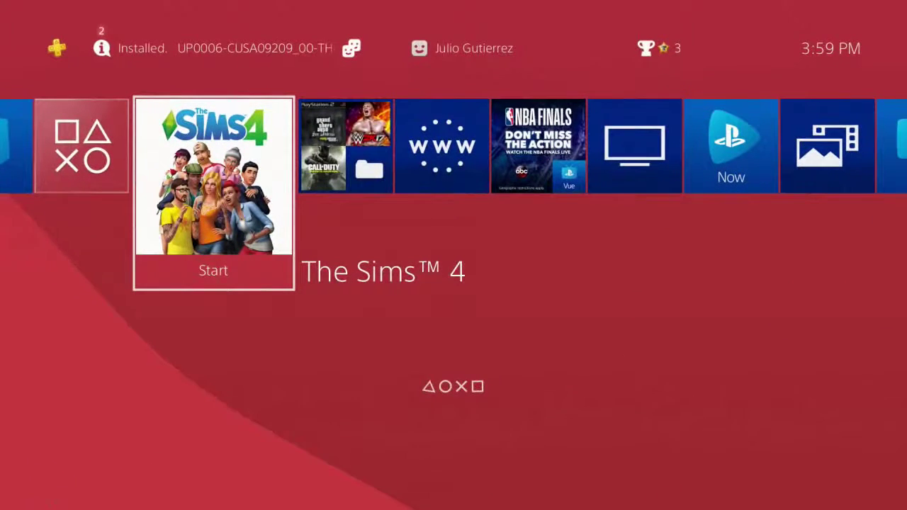
{"action": "key", "text": "Right"}
{"action": "key", "text": "Right"}
{"action": "key", "text": "Right"}
{"action": "key", "text": "Right"}
{"action": "key", "text": "Right"}
{"action": "key", "text": "Right"}
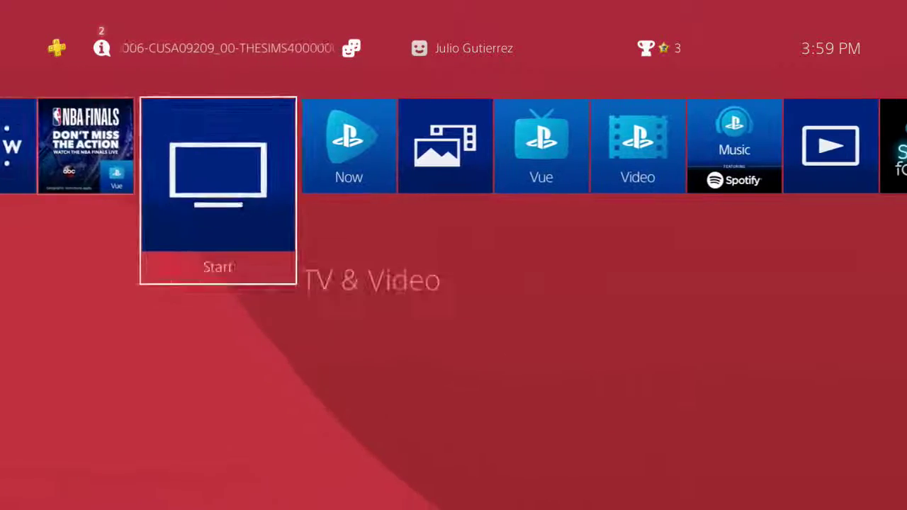
{"action": "key", "text": "Right"}
{"action": "key", "text": "Right"}
{"action": "key", "text": "Right"}
{"action": "key", "text": "Right"}
{"action": "key", "text": "Right"}
{"action": "key", "text": "Right"}
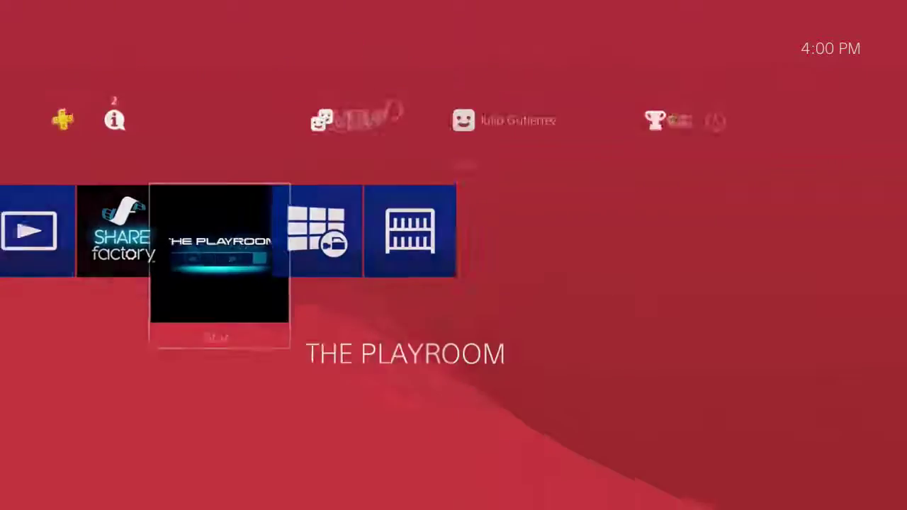
{"action": "key", "text": "Up"}
{"action": "key", "text": "Down"}
{"action": "key", "text": "Left"}
{"action": "key", "text": "Left"}
{"action": "key", "text": "Left"}
{"action": "key", "text": "Left"}
{"action": "key", "text": "Left"}
{"action": "key", "text": "Left"}
{"action": "key", "text": "Left"}
{"action": "key", "text": "Left"}
{"action": "key", "text": "Left"}
{"action": "key", "text": "Left"}
{"action": "key", "text": "Left"}
{"action": "key", "text": "Left"}
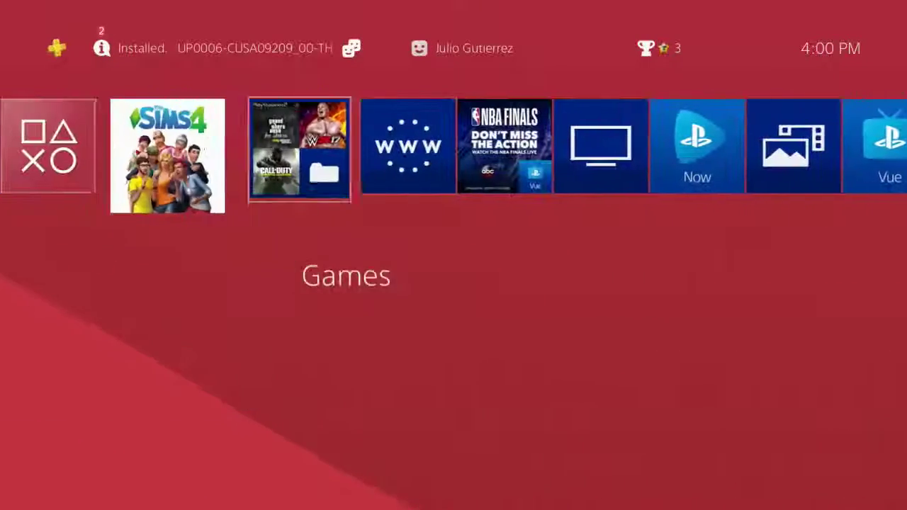